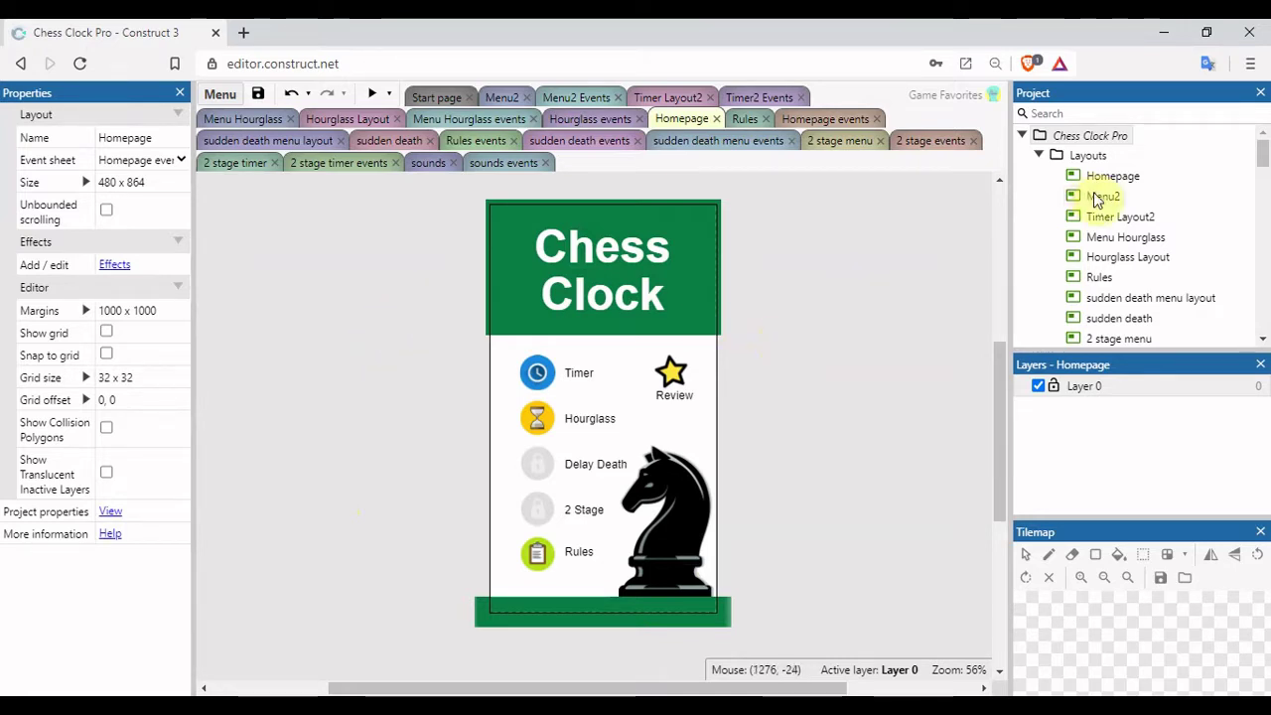
Append '.chessclockpro' to the end of the project's ID property
left_click(1090, 139)
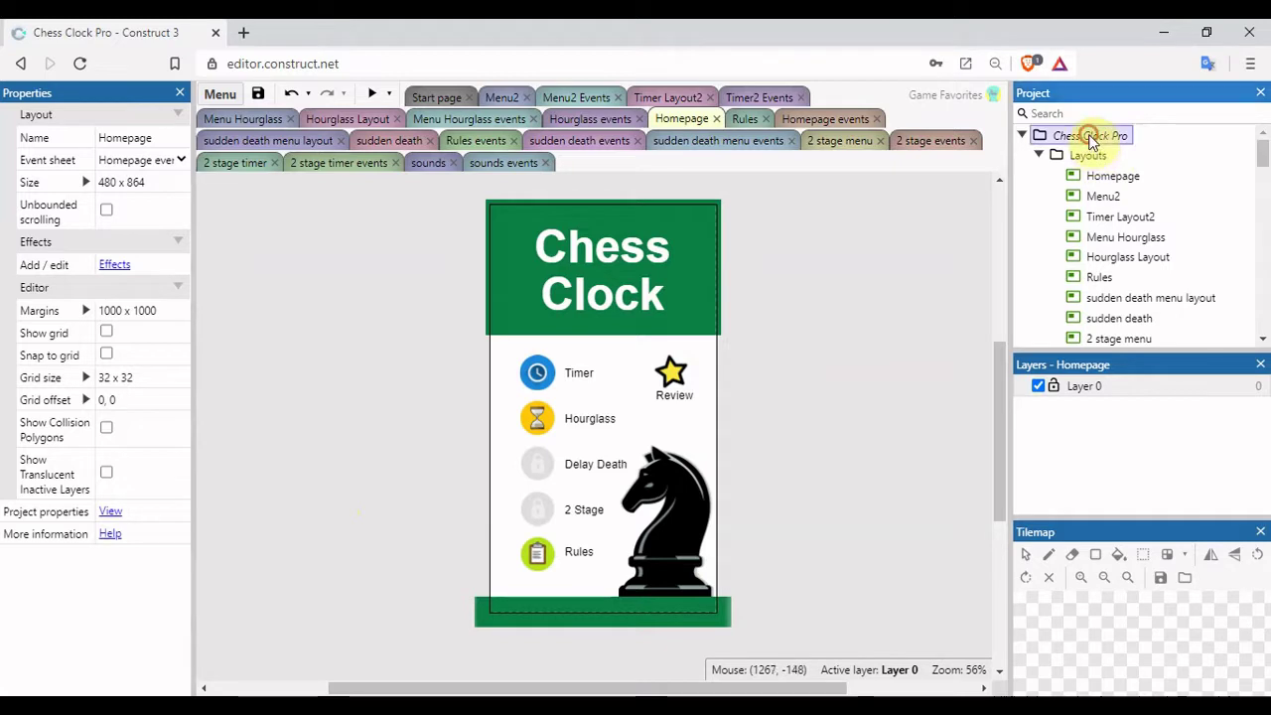
left_click(1088, 136)
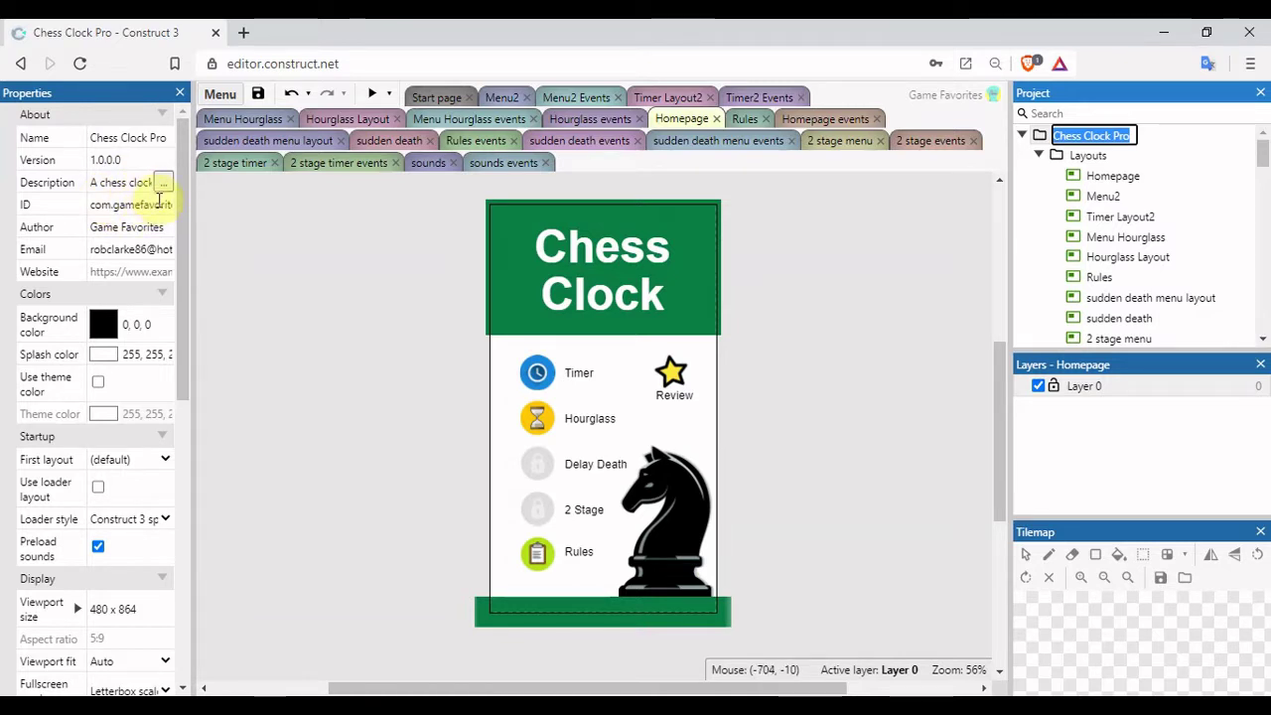
left_click(129, 205)
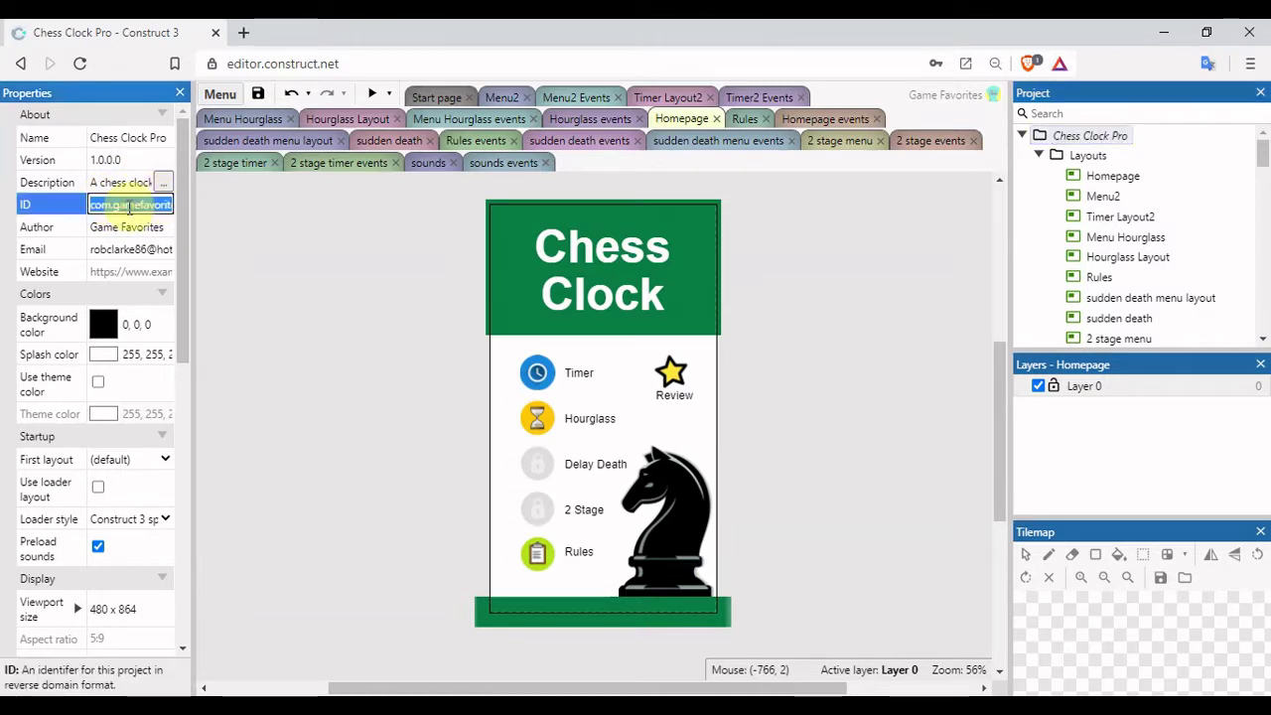
left_click(140, 202)
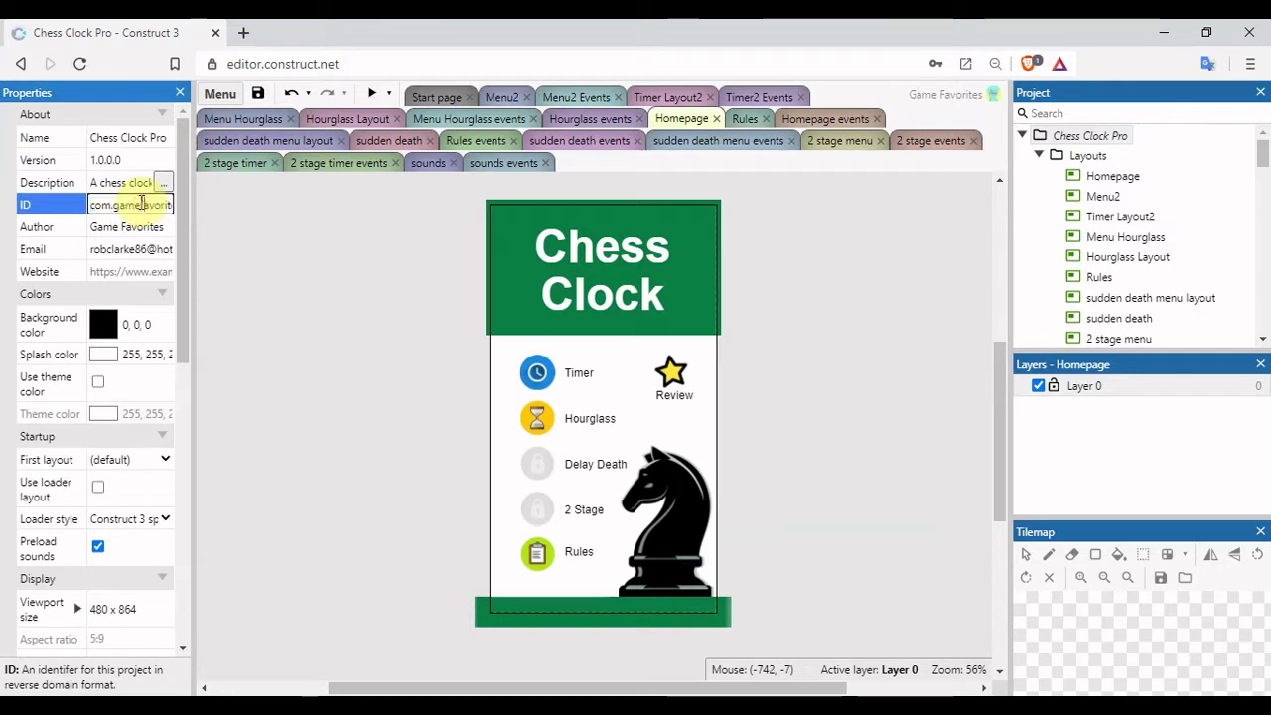
type(".chessclockpro")
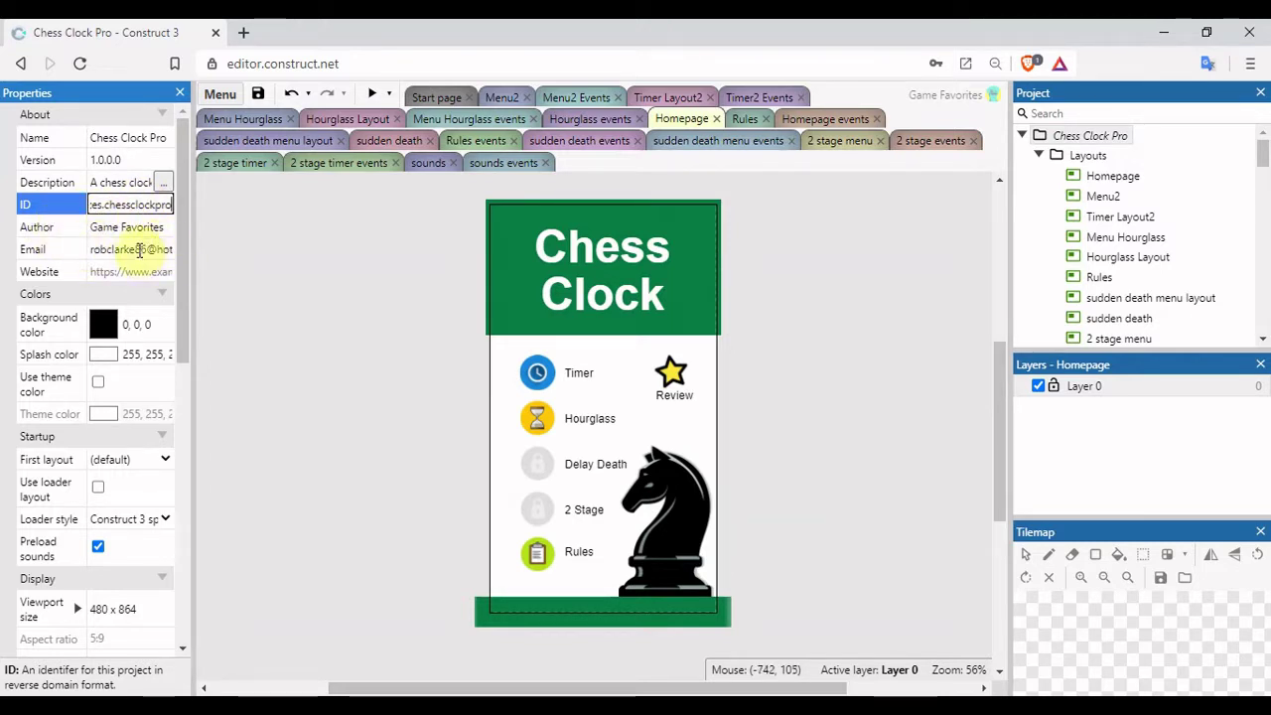
left_click(136, 249)
left_click(221, 249)
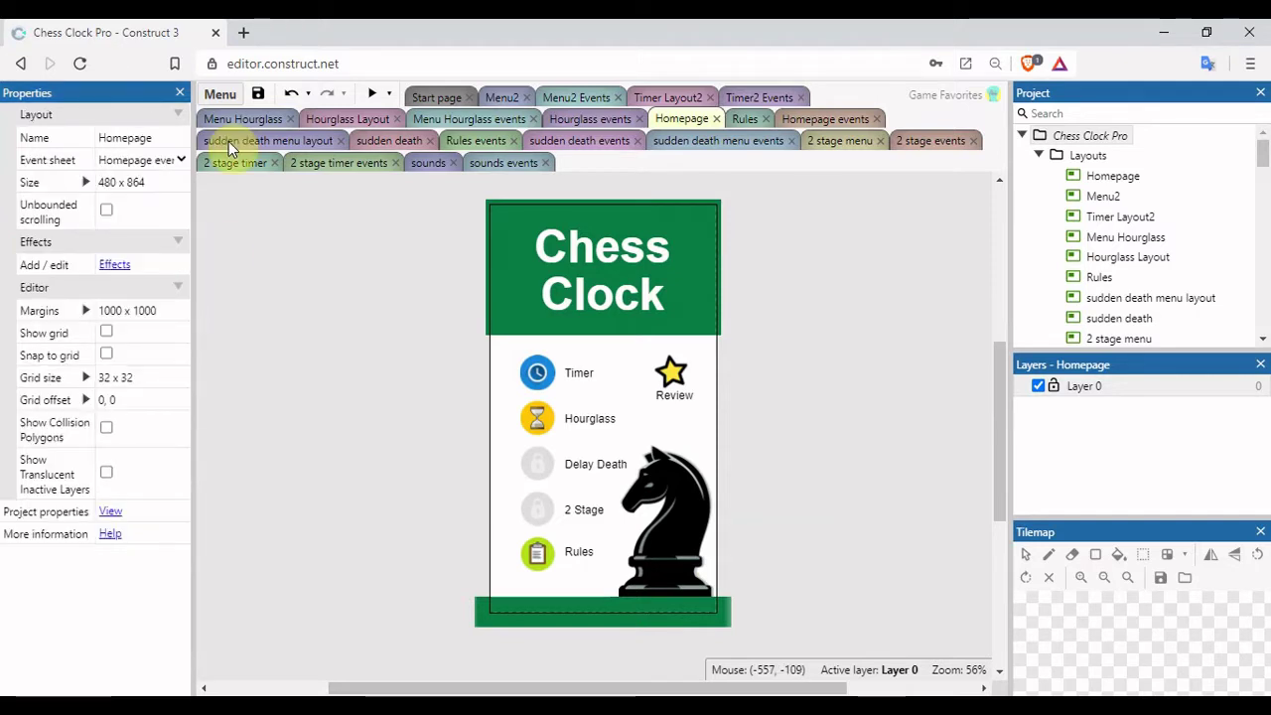
Start a project export from the main menu and choose Android (Cordova) under Apps
left_click(220, 97)
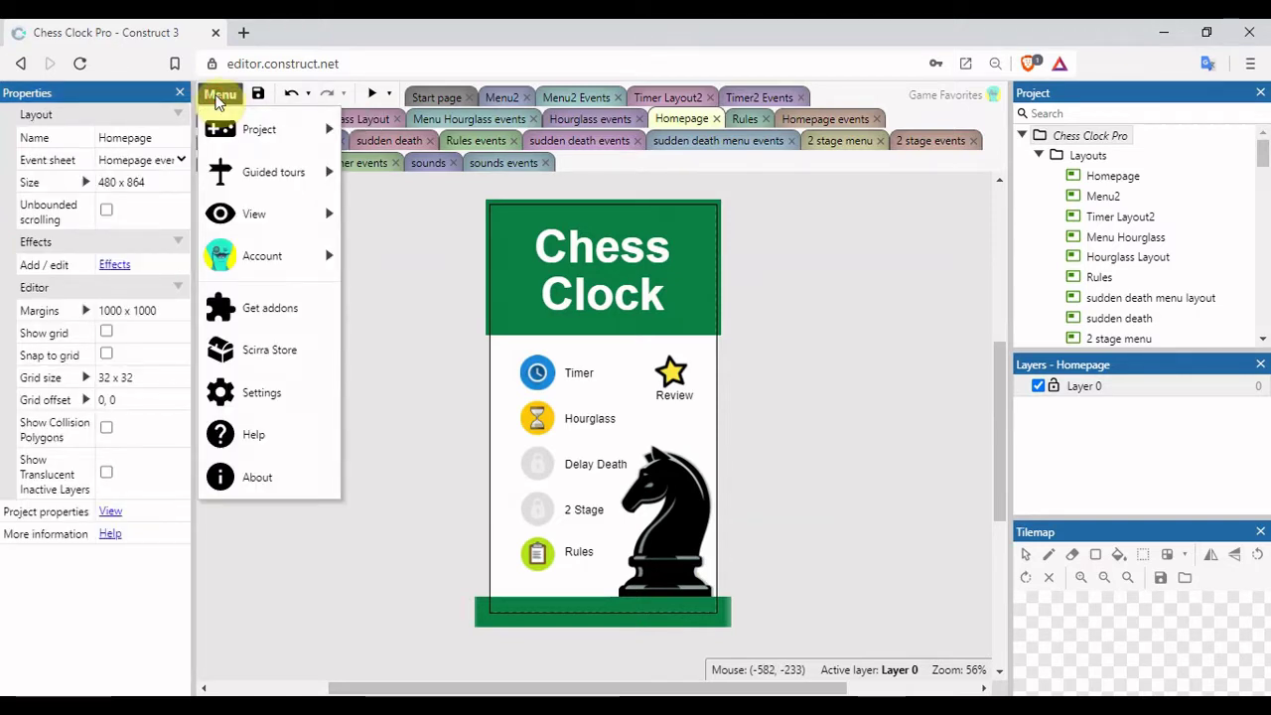
mouse_move(261, 130)
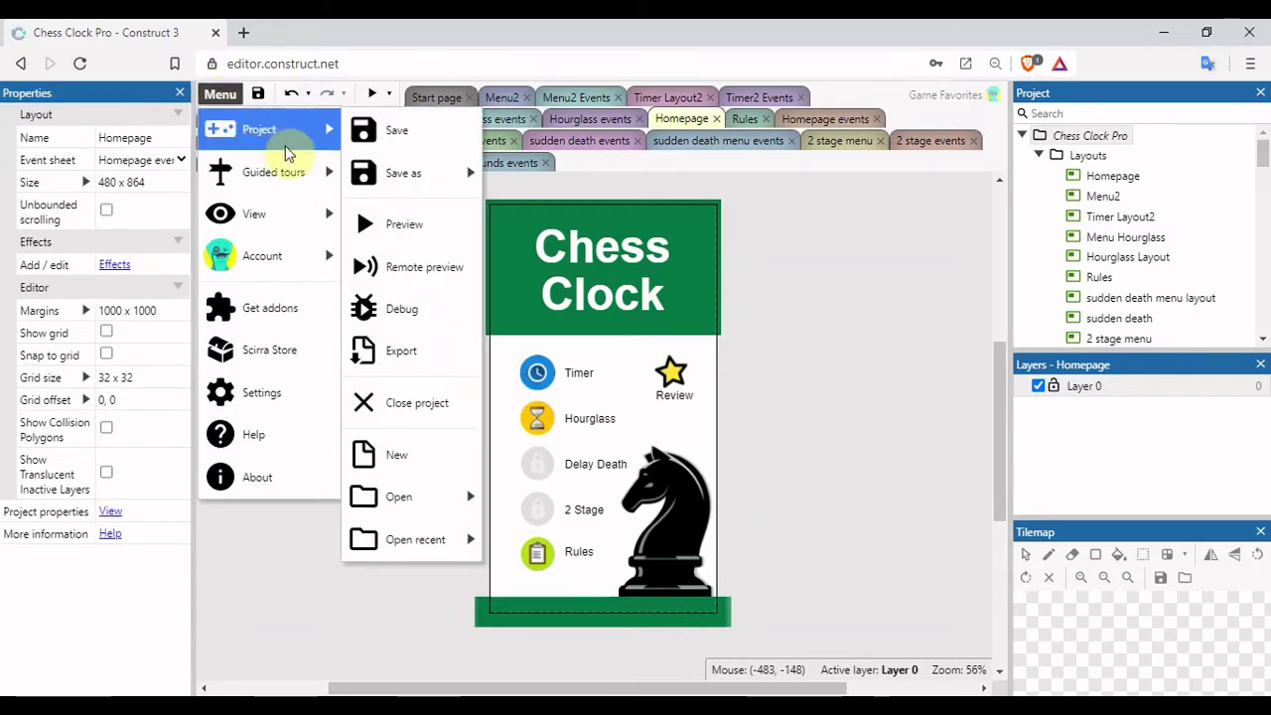
left_click(411, 349)
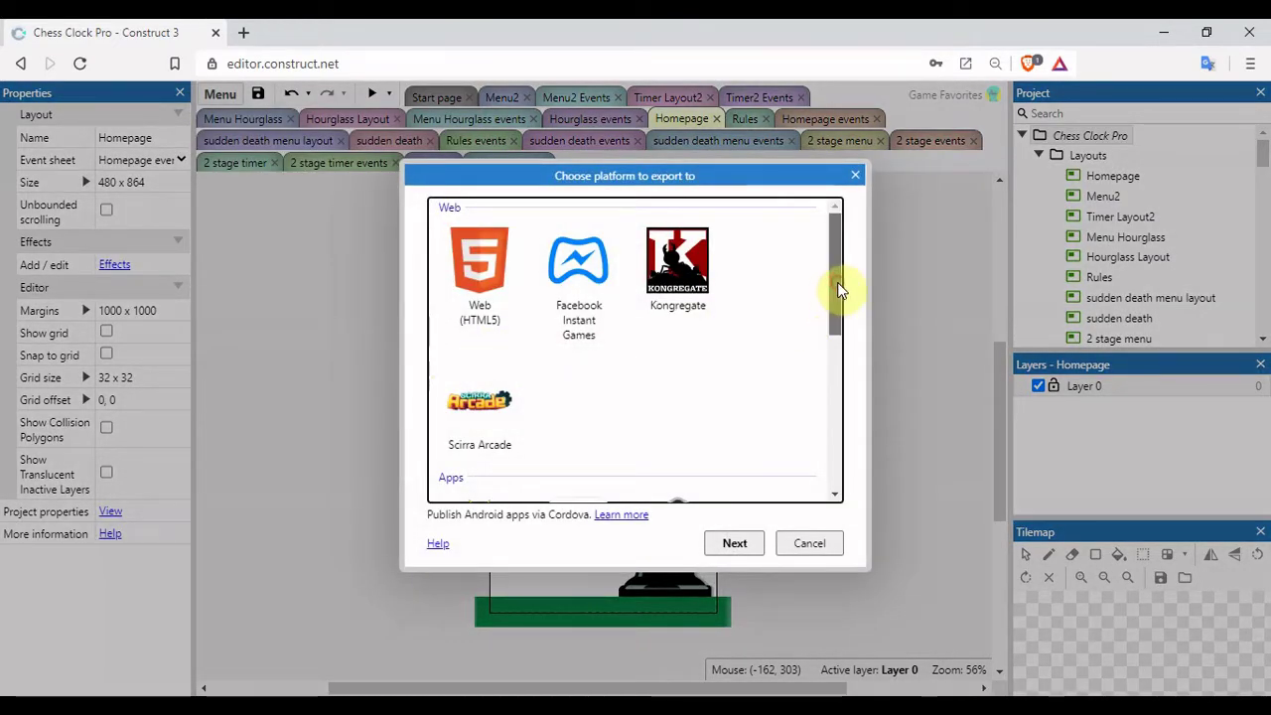
left_click_drag(840, 287, 834, 395)
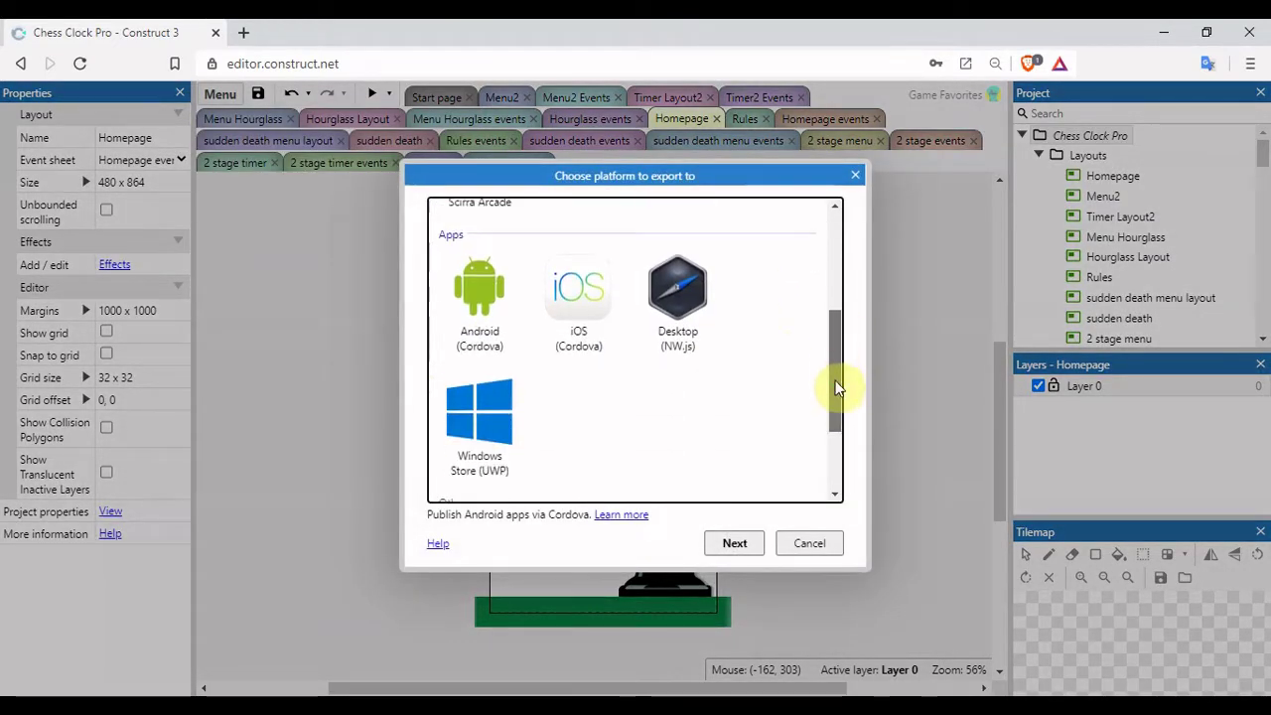
left_click(476, 295)
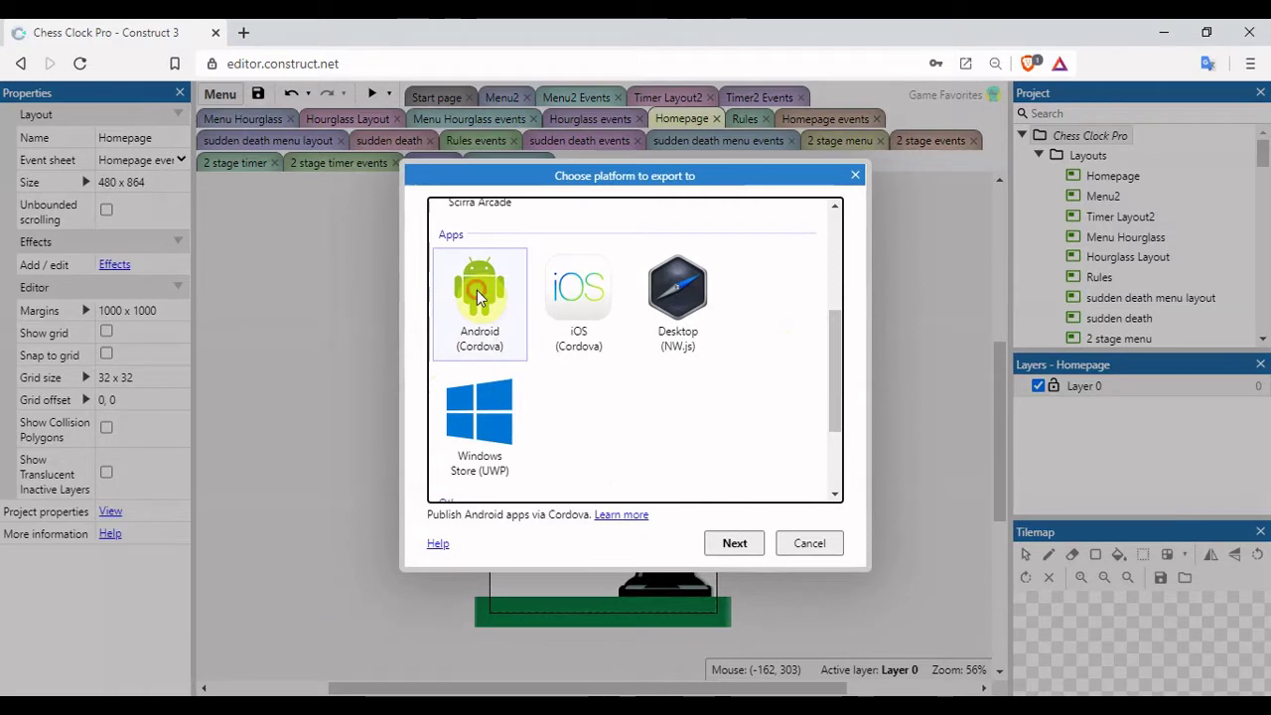
Confirm the Android platform, set minify mode to Simple, and continue to Cordova options
left_click(735, 546)
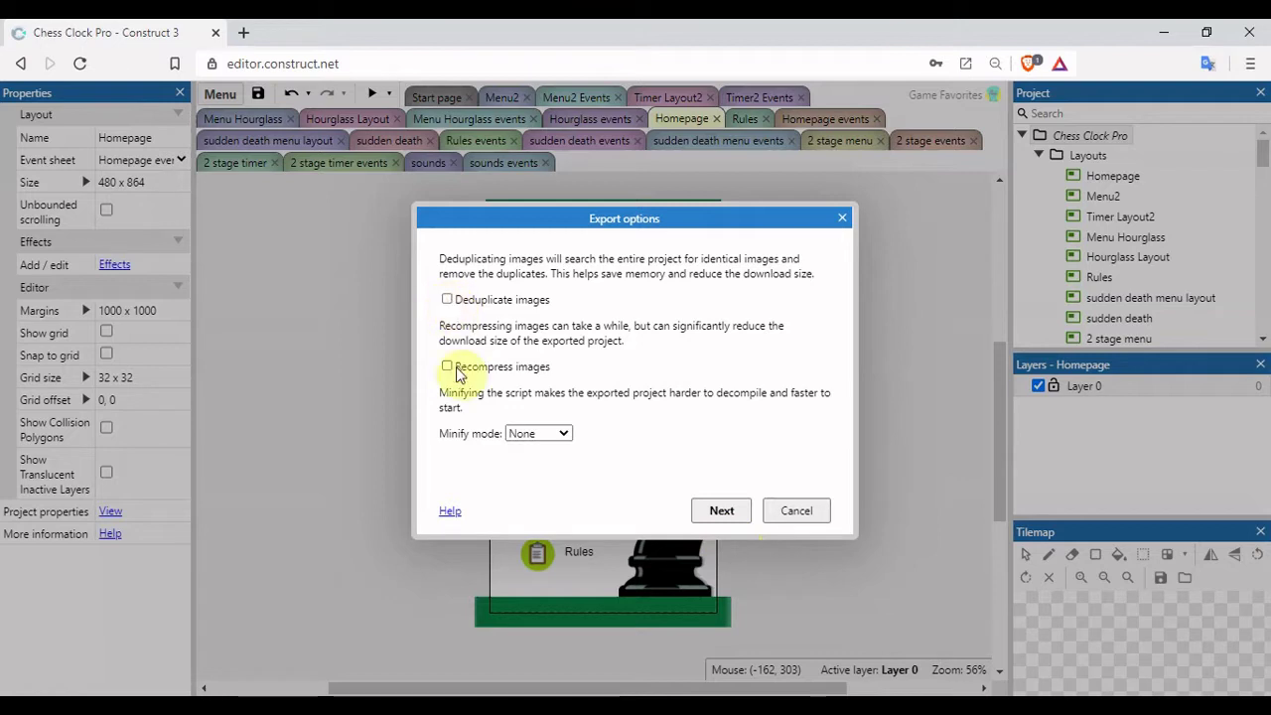
left_click(564, 435)
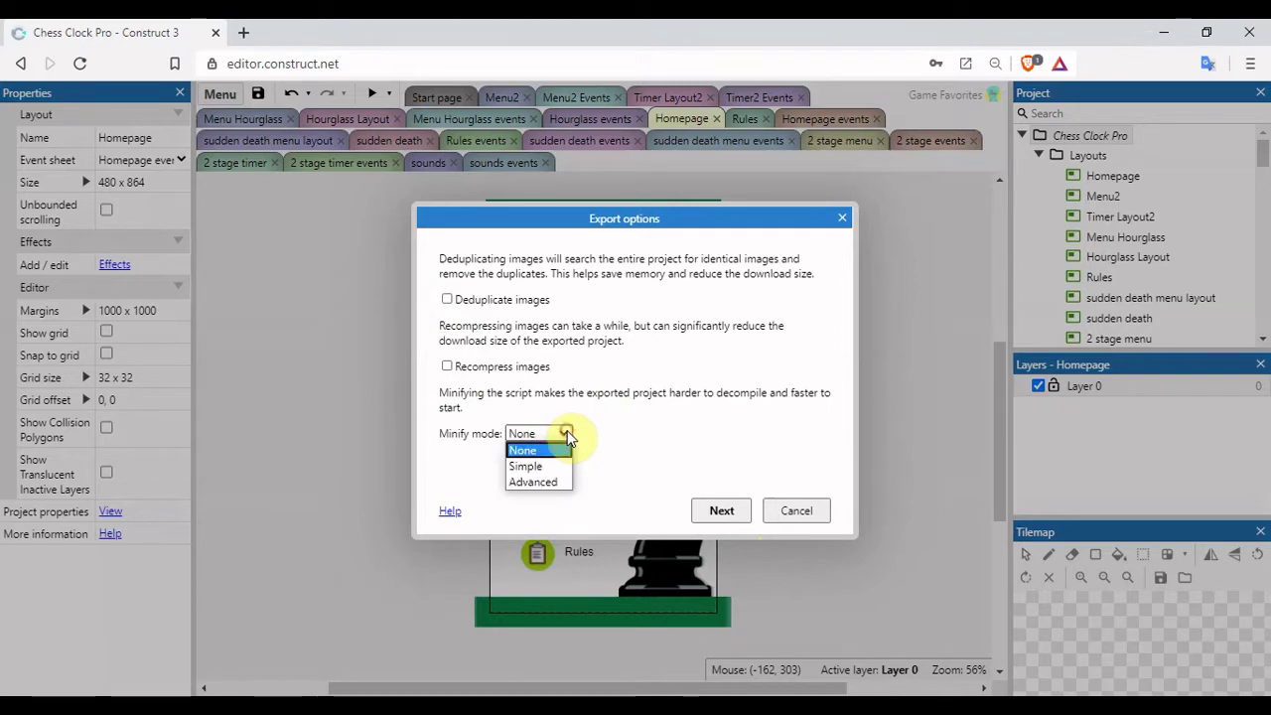
left_click(541, 468)
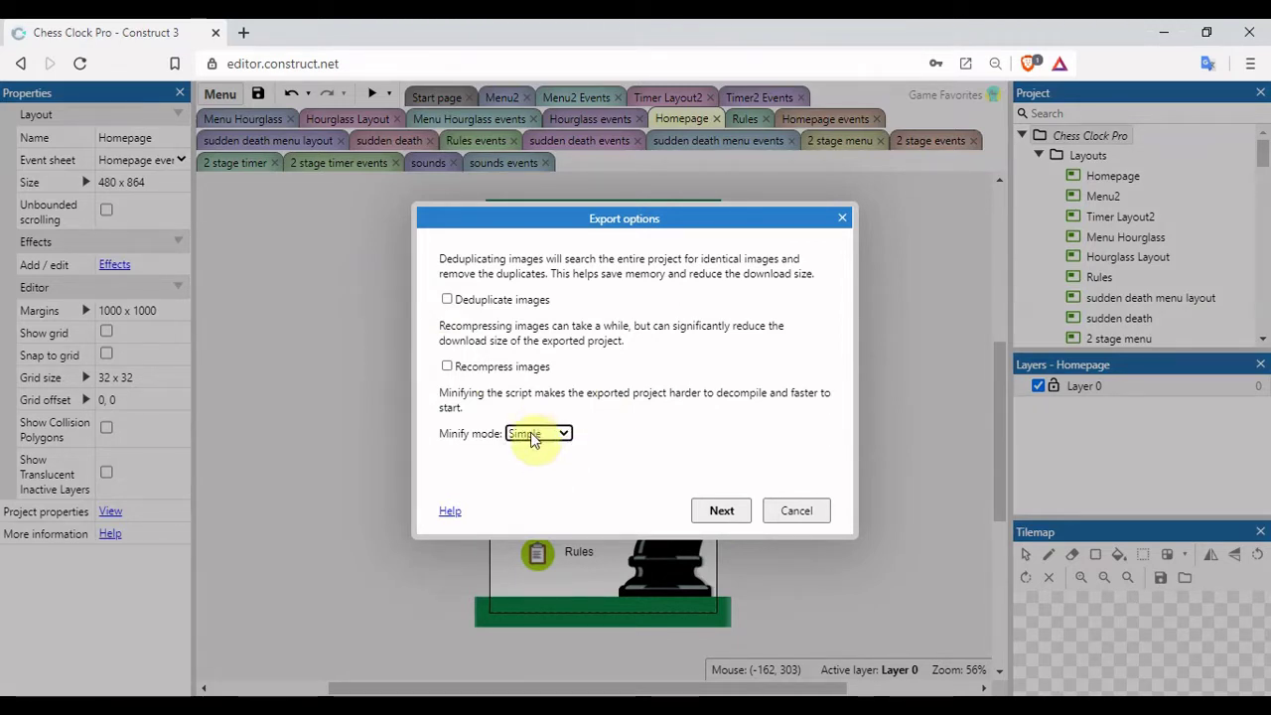
left_click(724, 510)
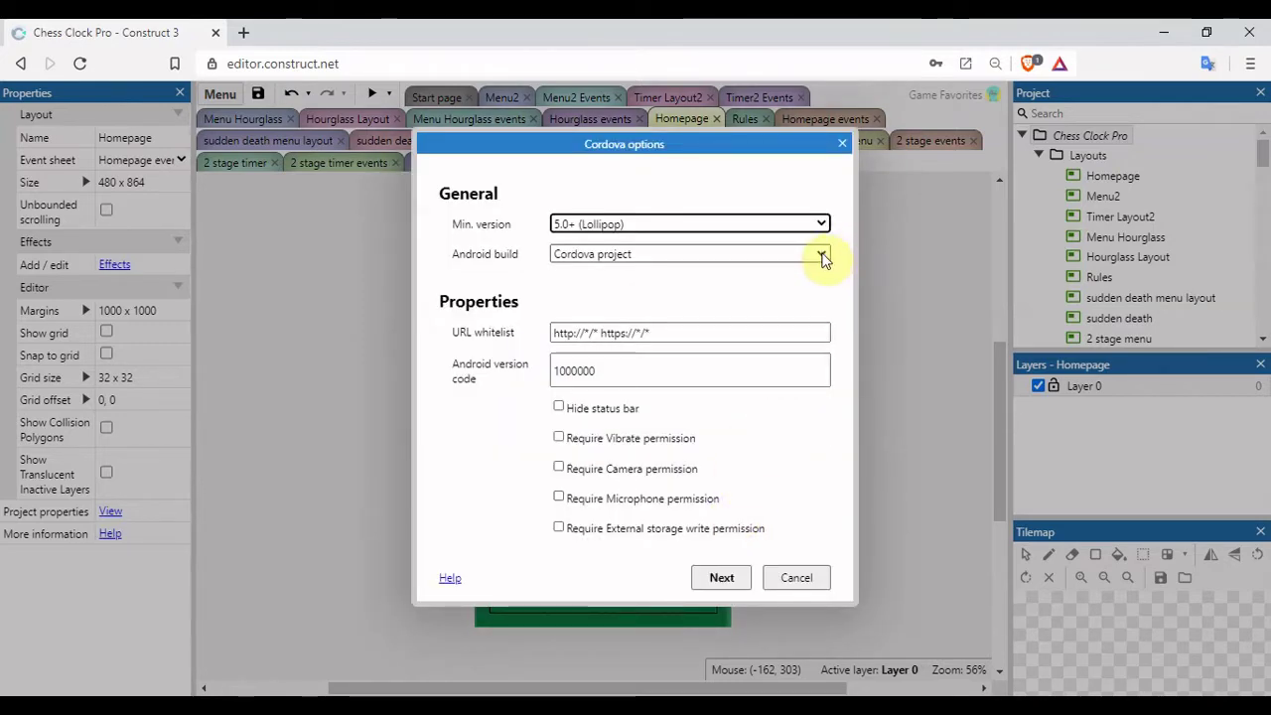
Choose Signed release APK as the Android build and scroll down to the Signing fields
left_click(822, 255)
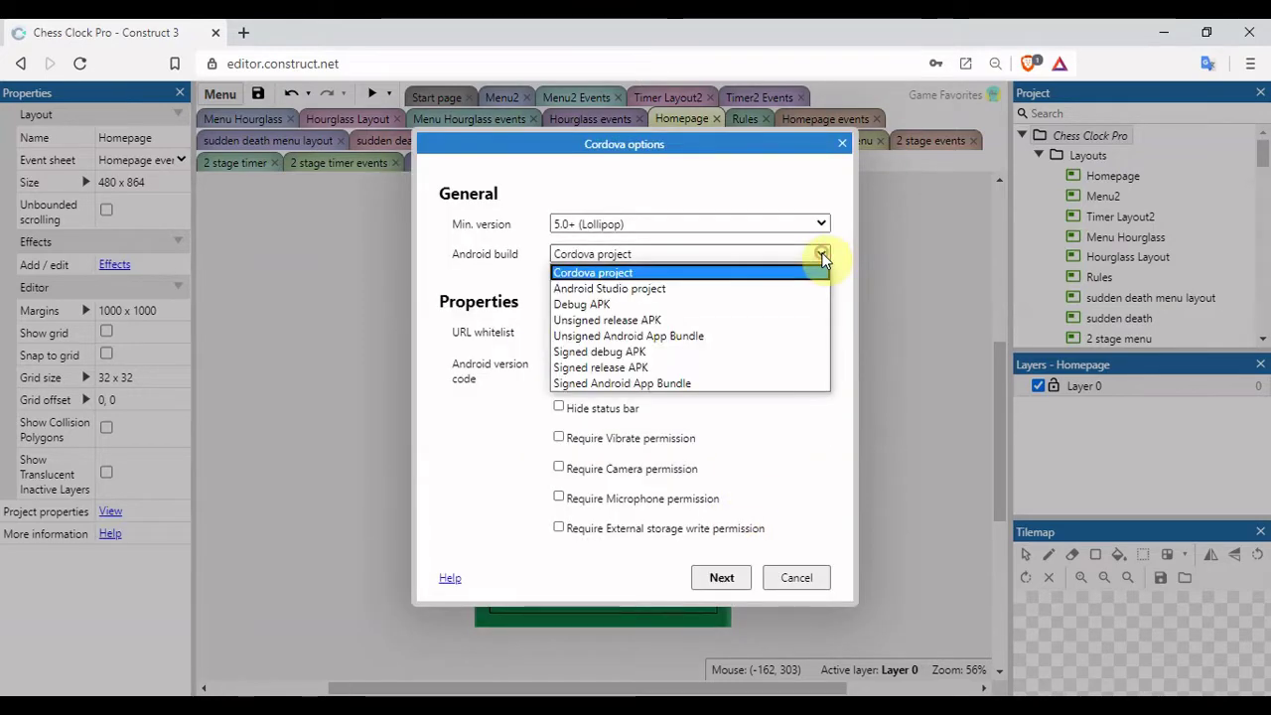
left_click(666, 367)
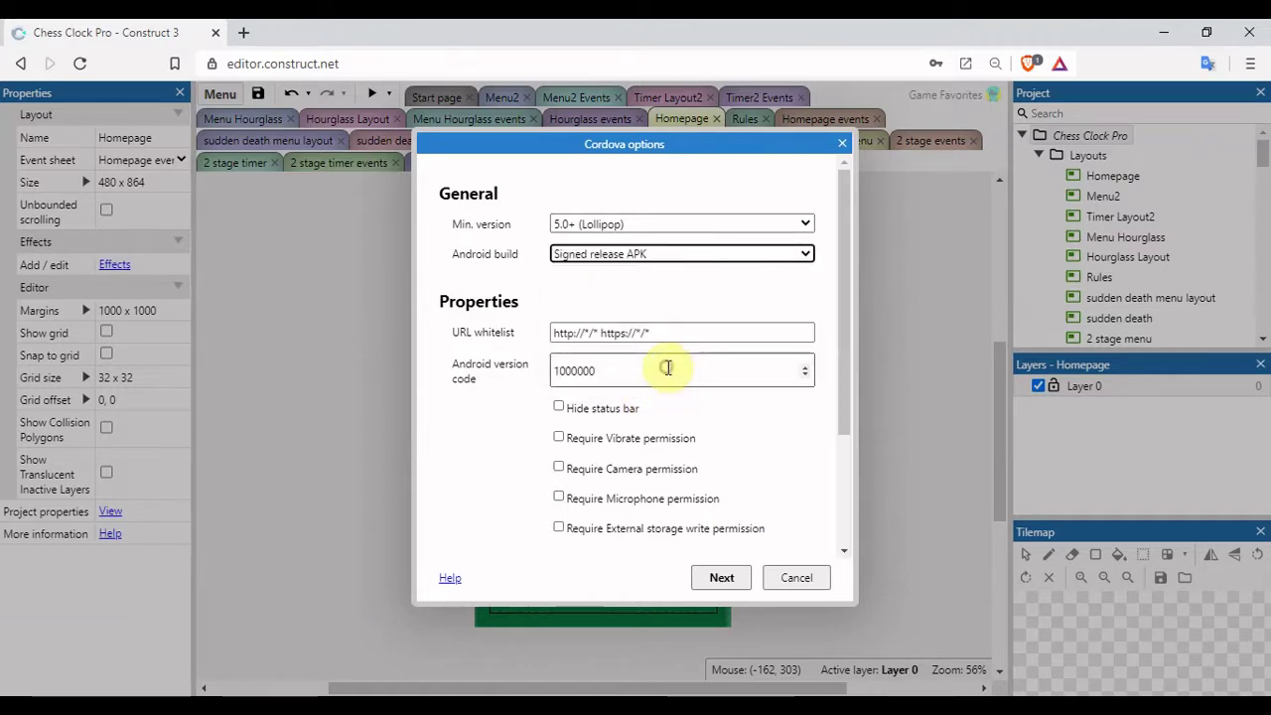
left_click_drag(839, 336, 850, 481)
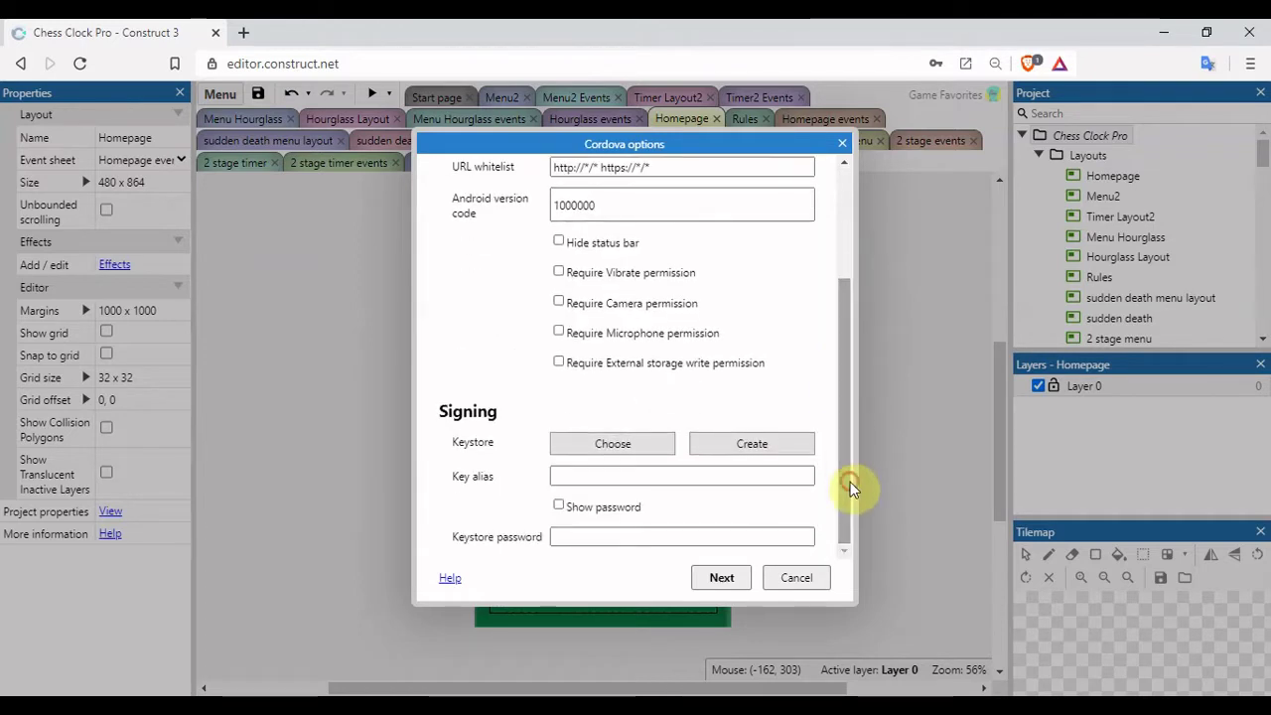
left_click(621, 445)
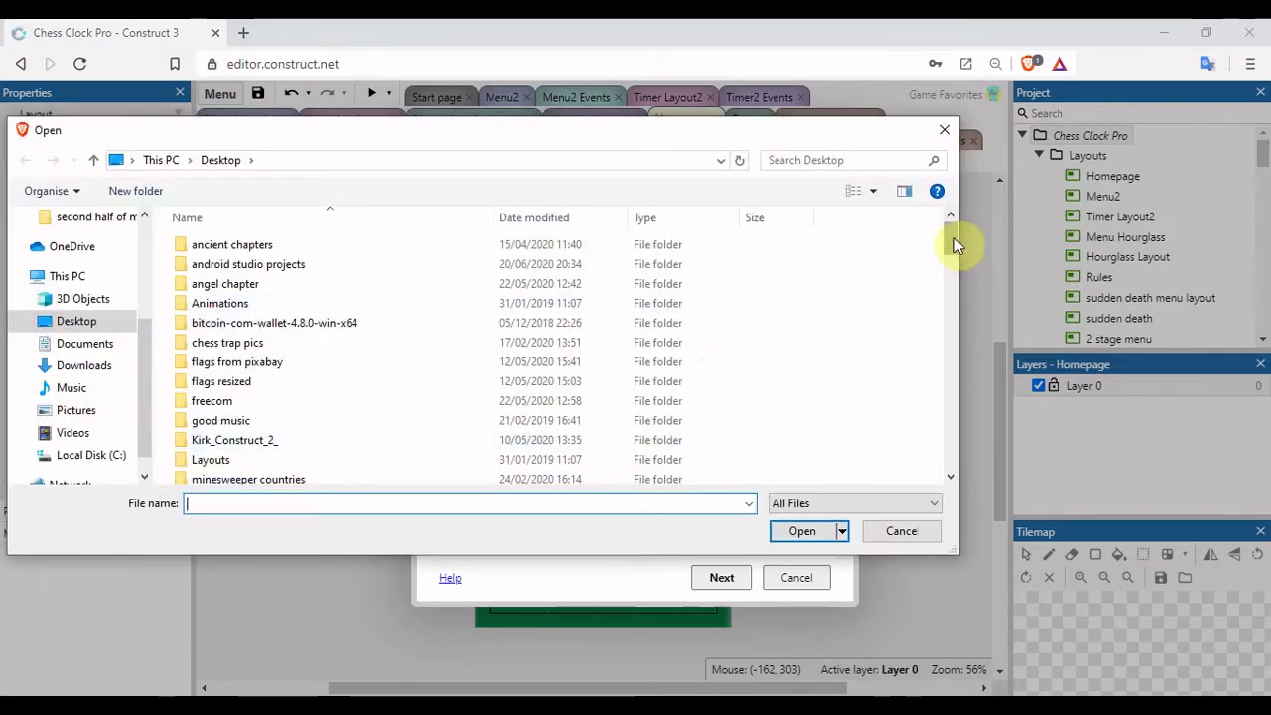
left_click_drag(953, 249, 946, 400)
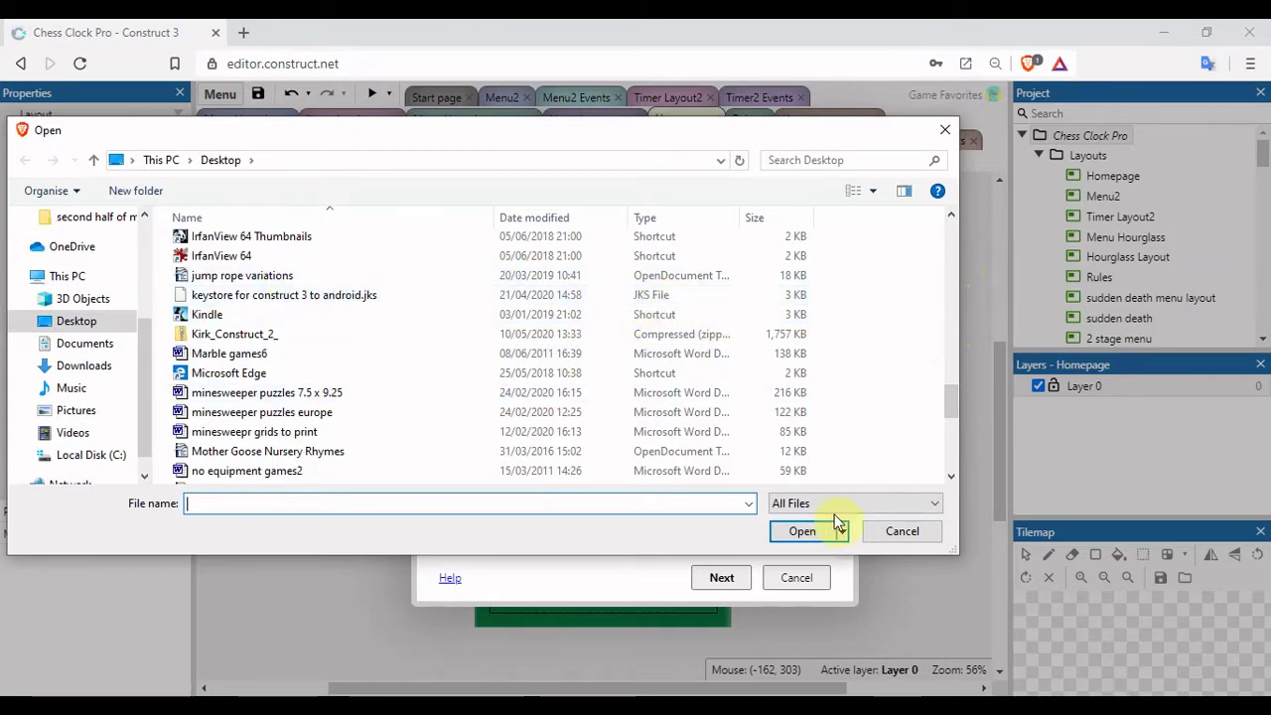
Start a new keystore: enter the owner's name, unit Game Company, organization, locality, England, country GB
left_click(899, 531)
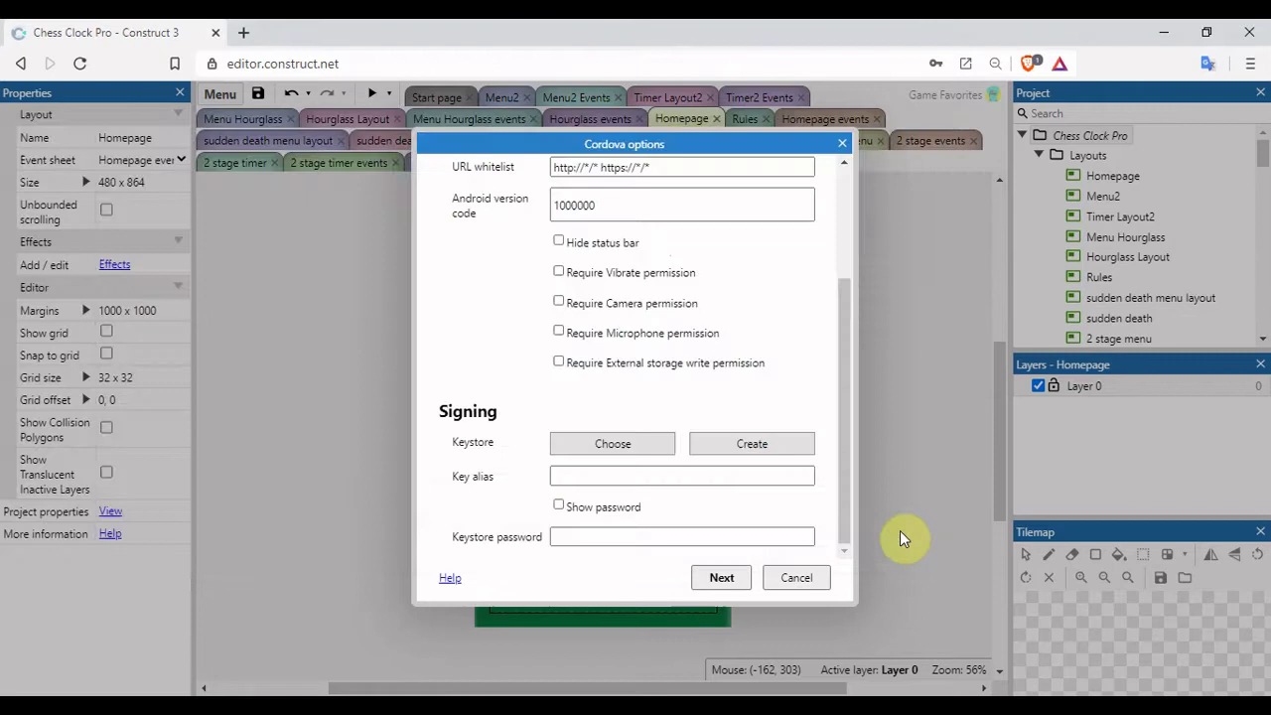
left_click(766, 446)
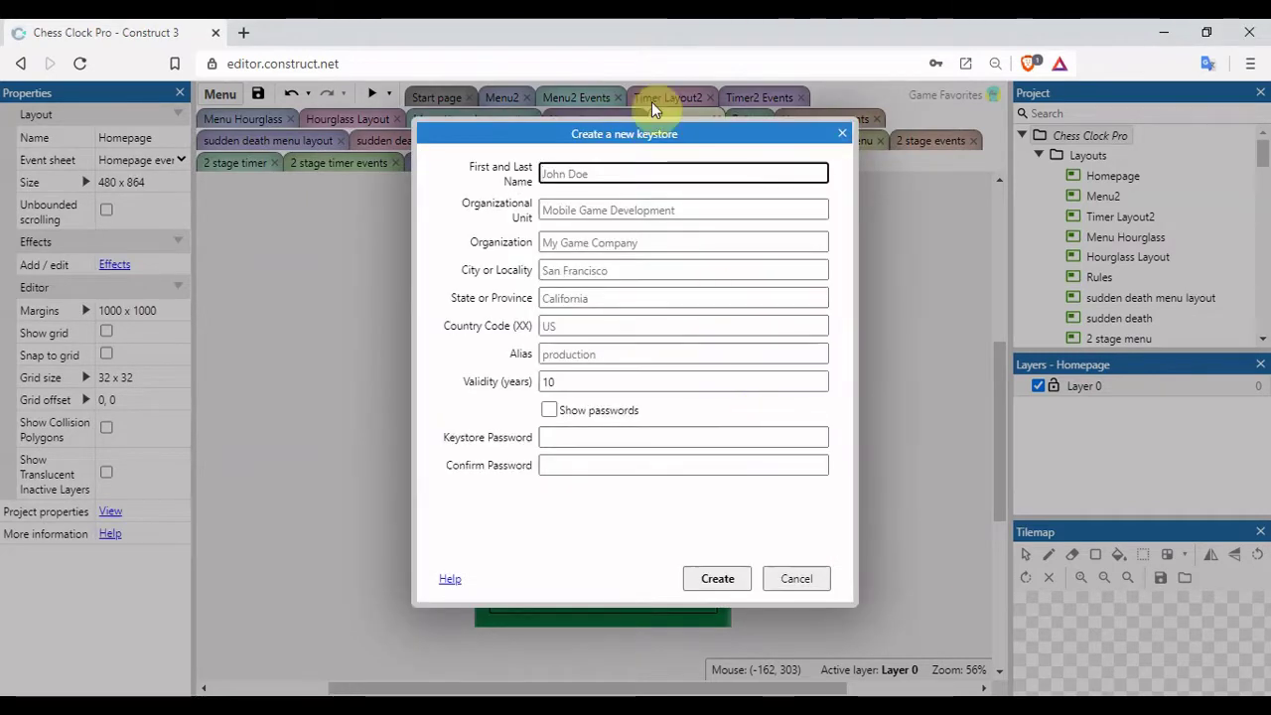
type("R")
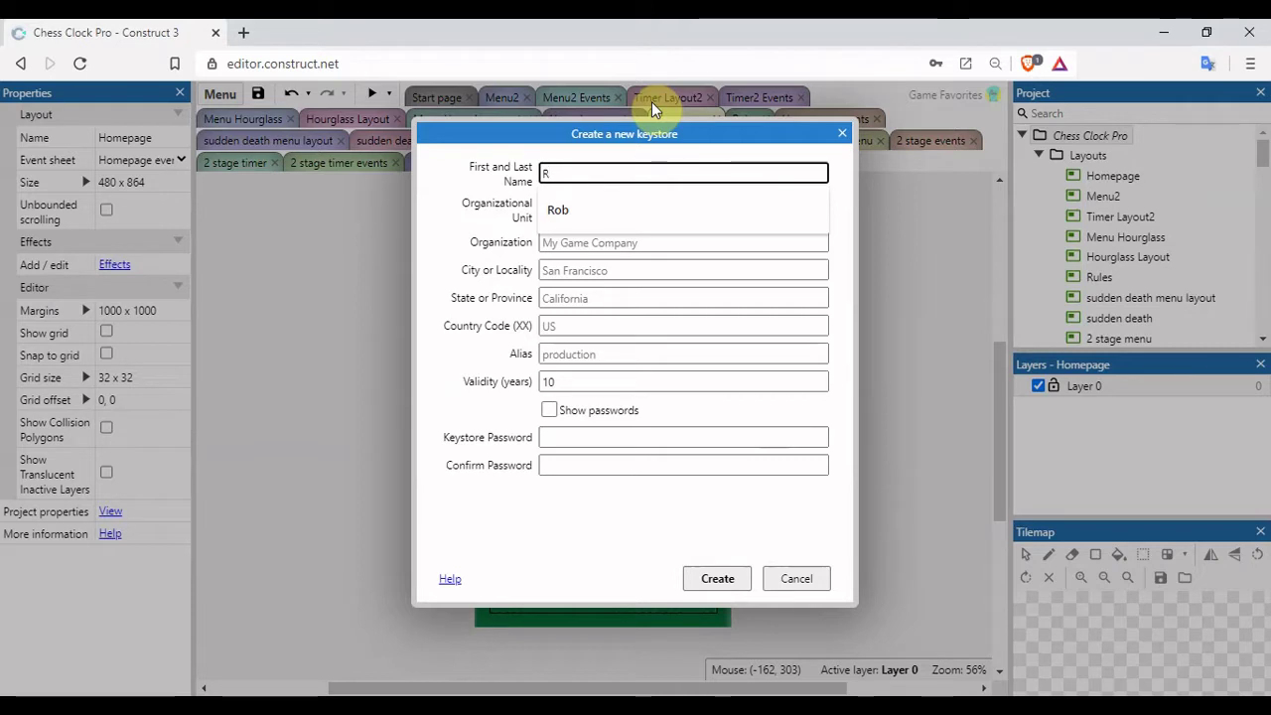
type("ob C")
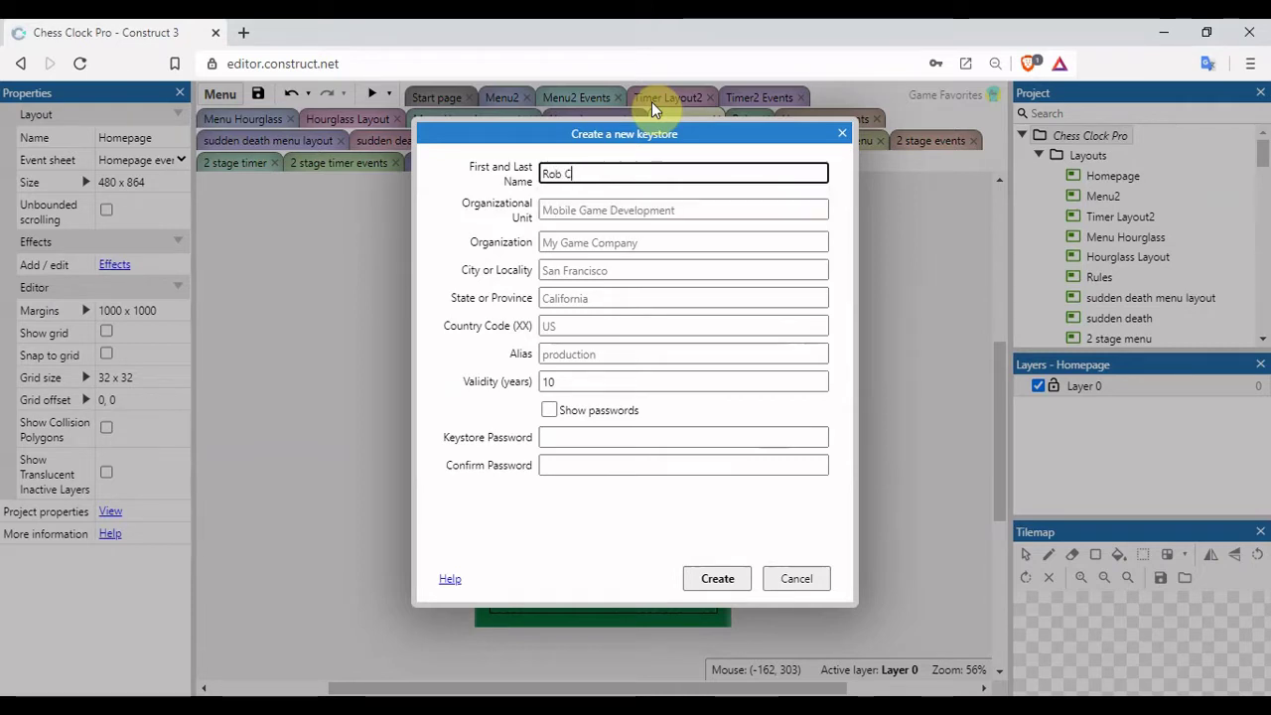
type("larke")
left_click(619, 215)
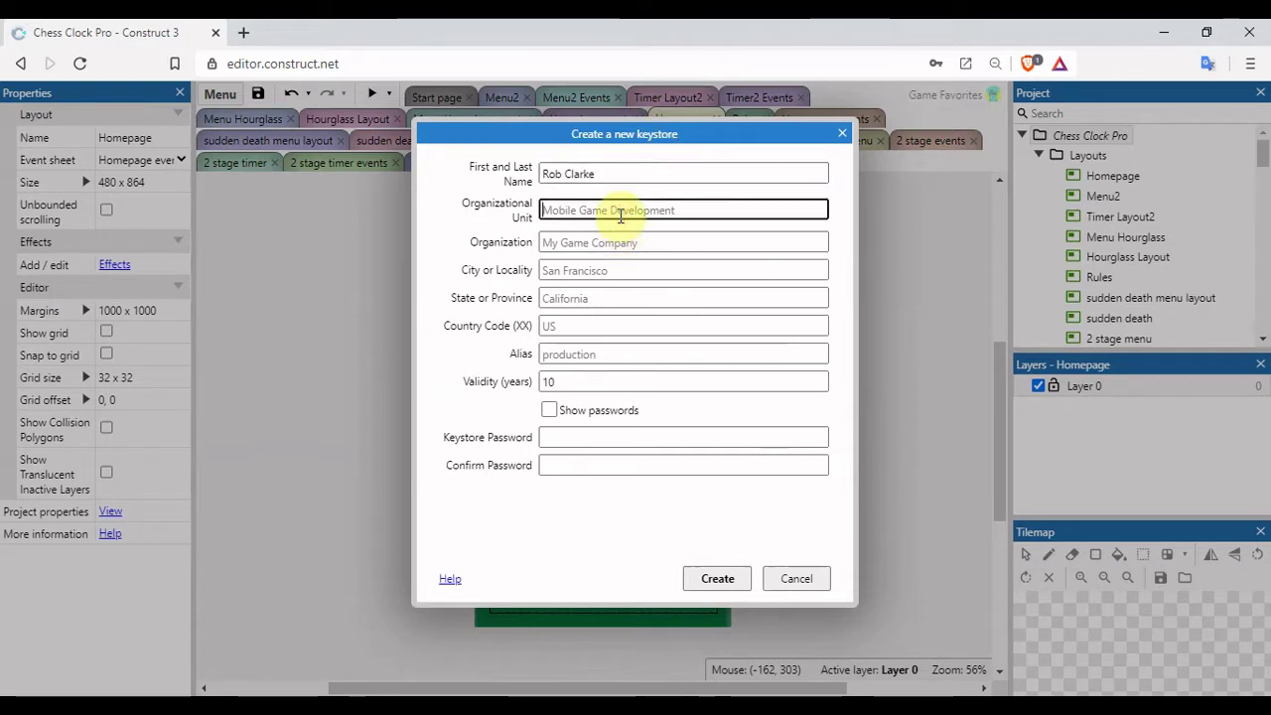
type("Gam")
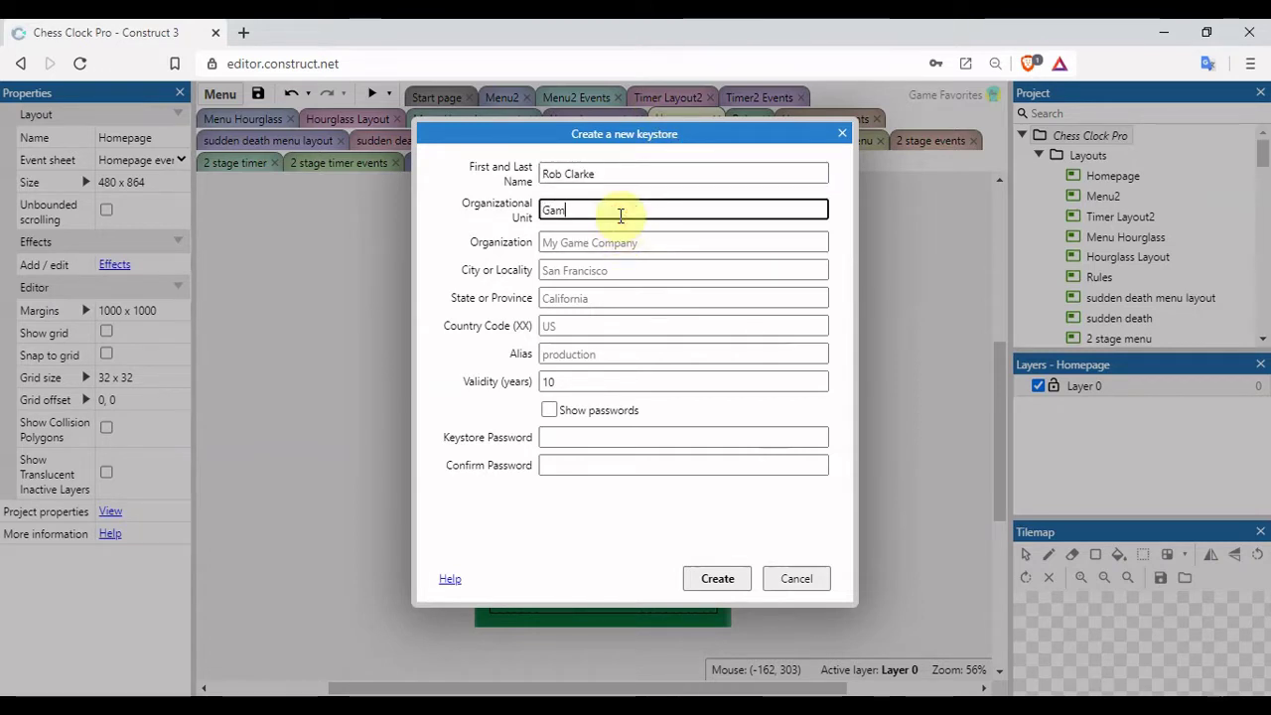
type("e Company")
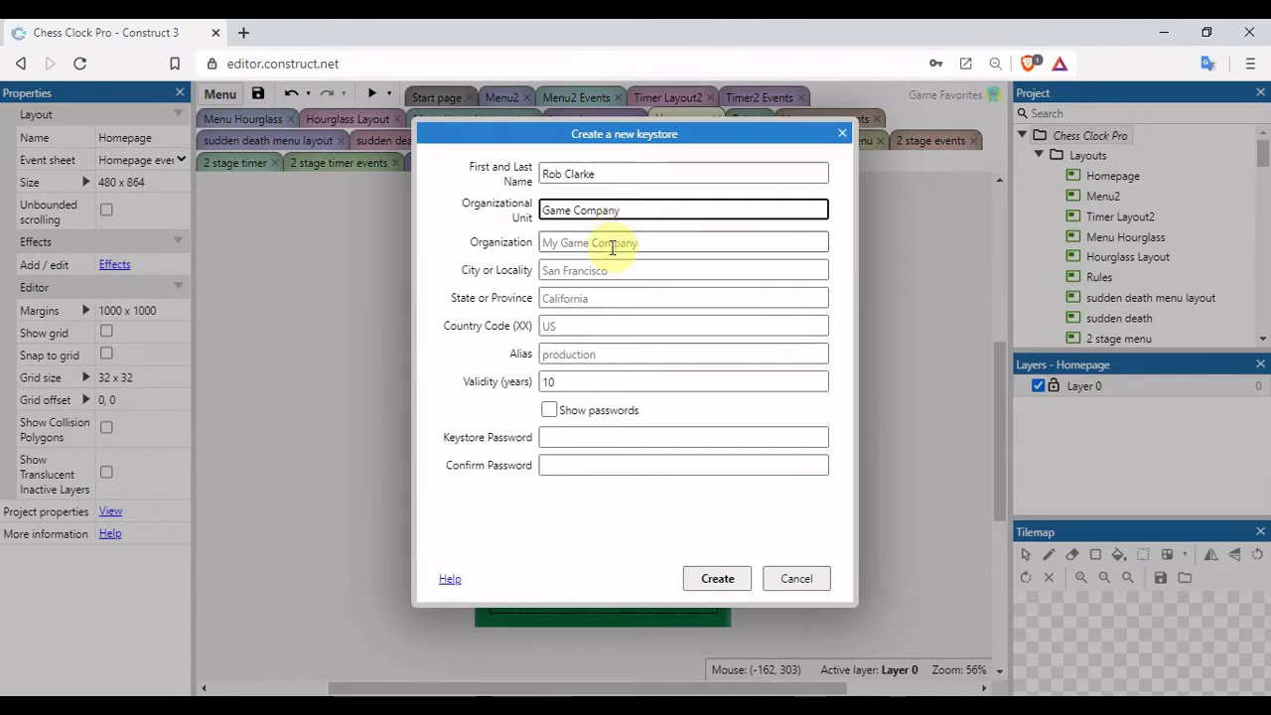
left_click(613, 246)
type("Ga")
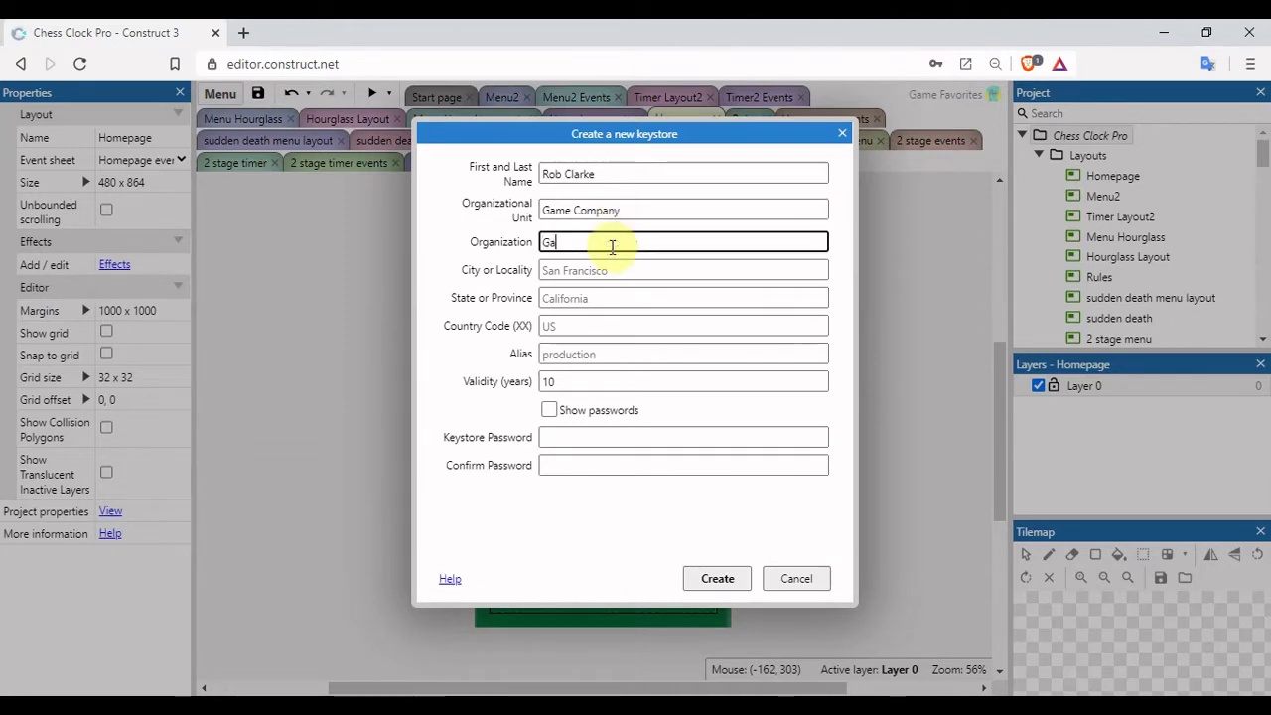
type("me Company")
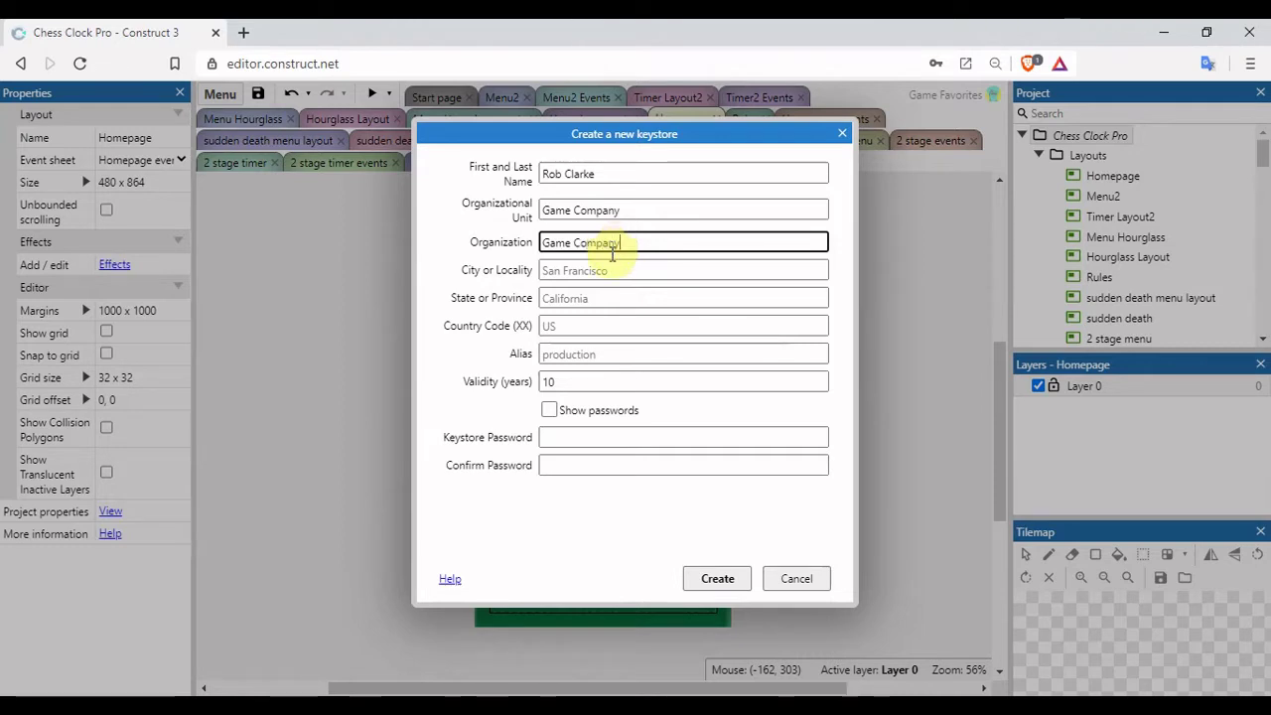
left_click(597, 275)
type("Suffolk")
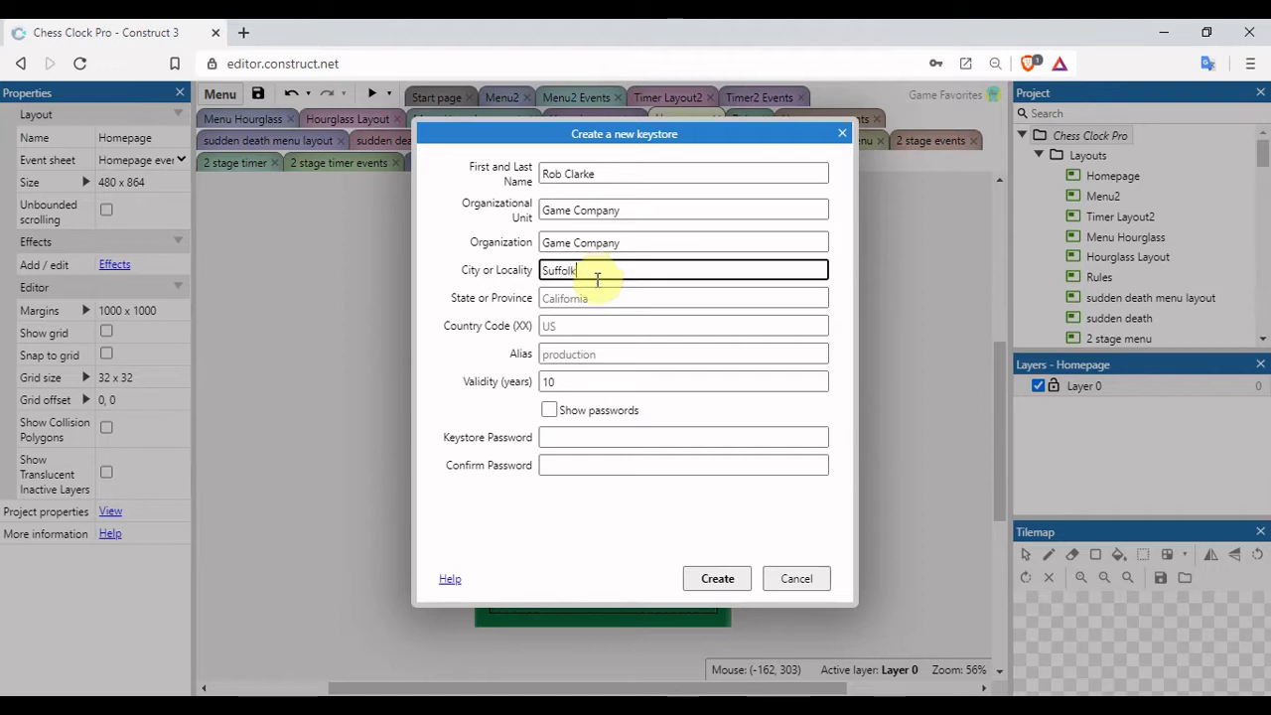
left_click(586, 298)
type("E")
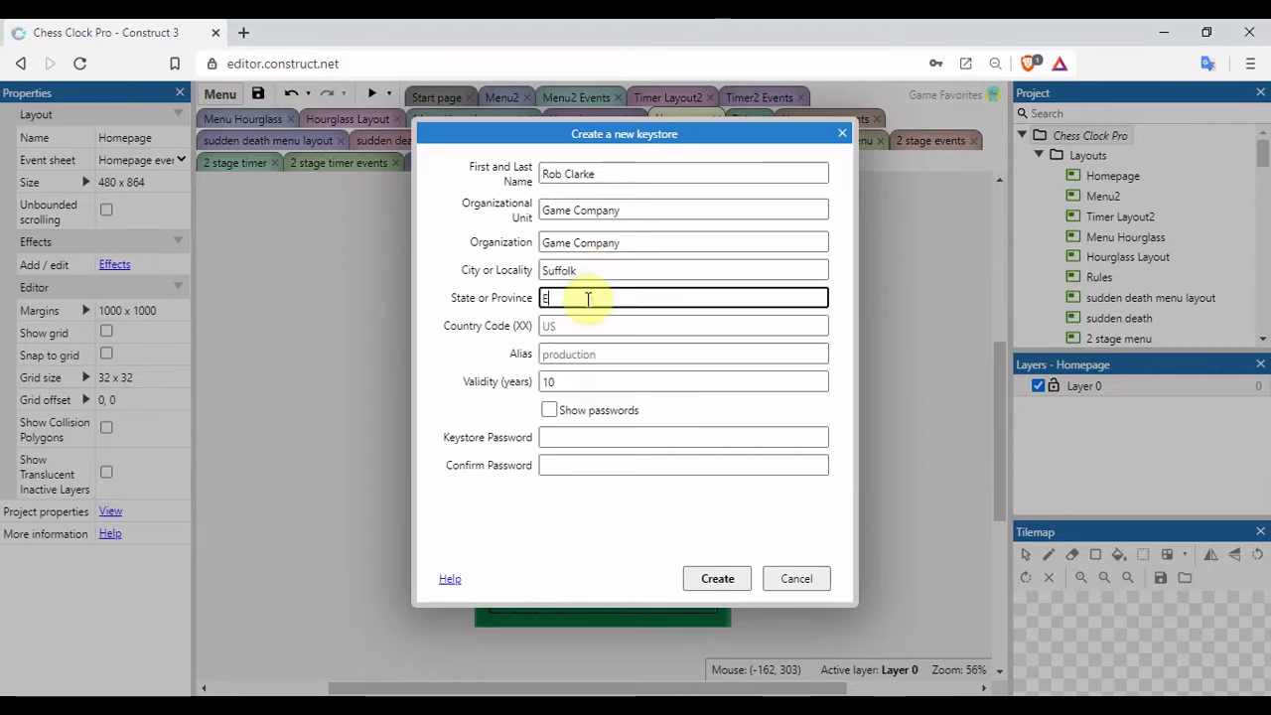
type("ngland")
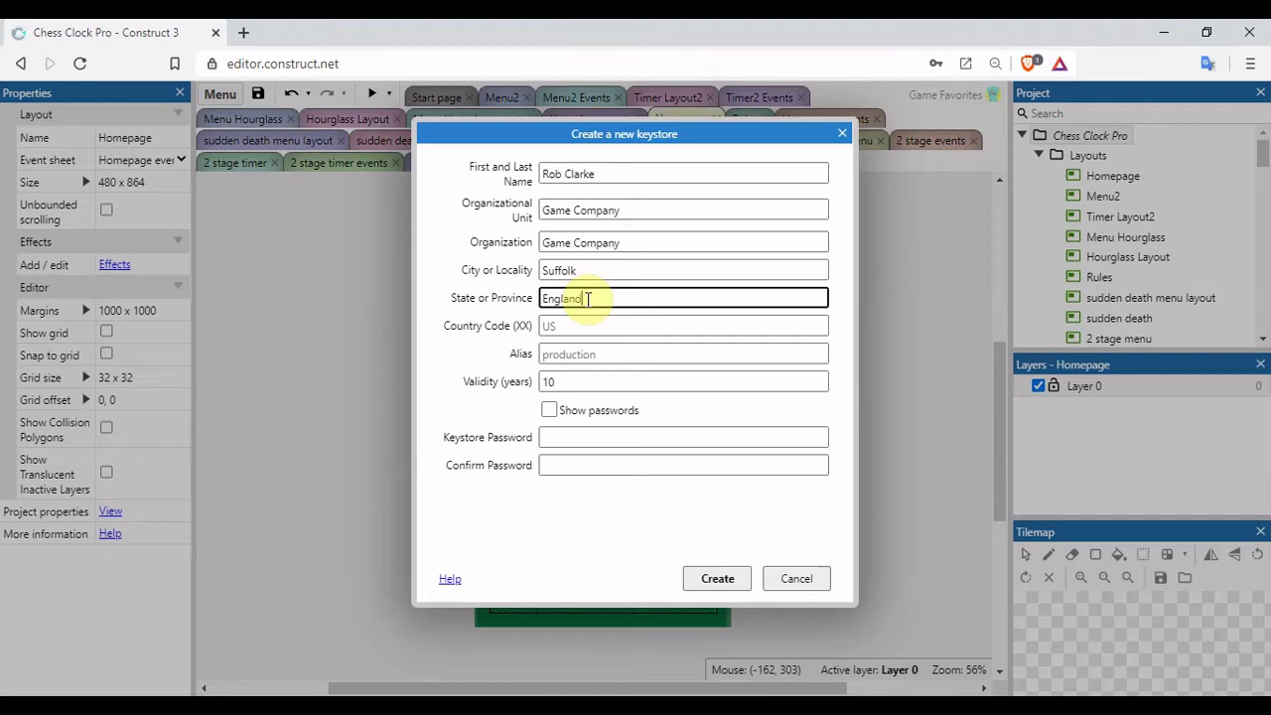
left_click(587, 325)
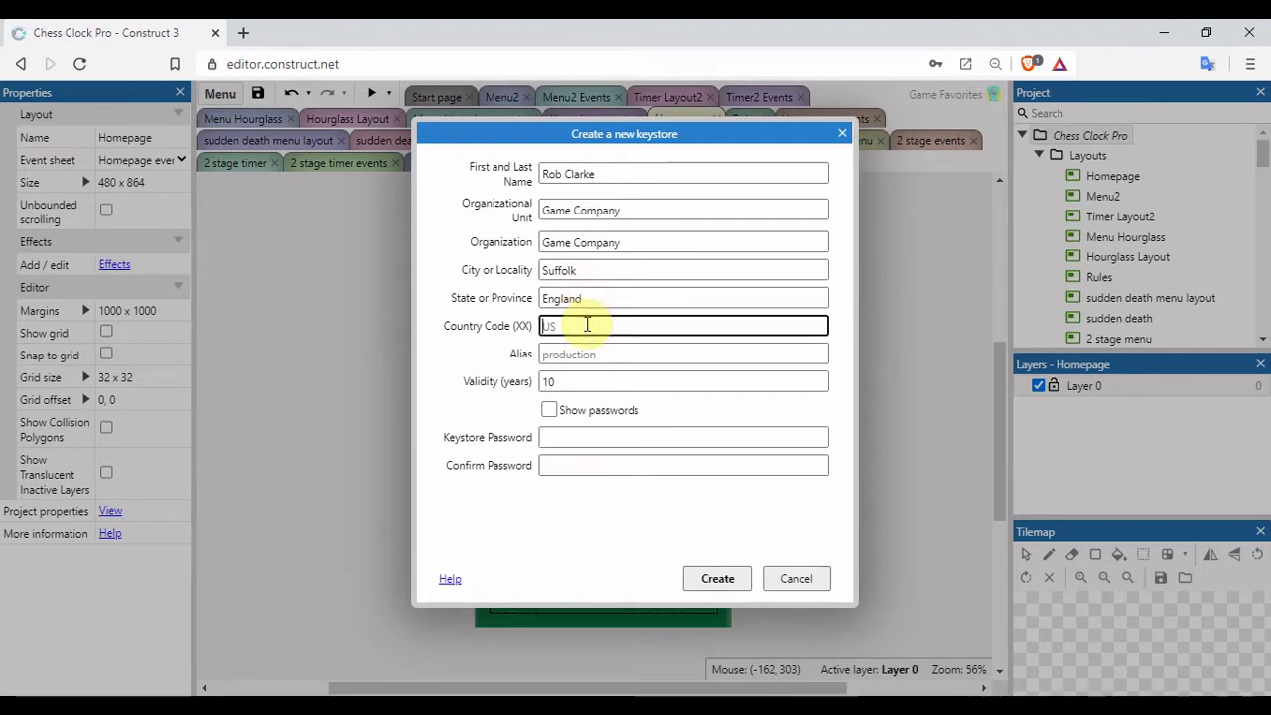
type("GB")
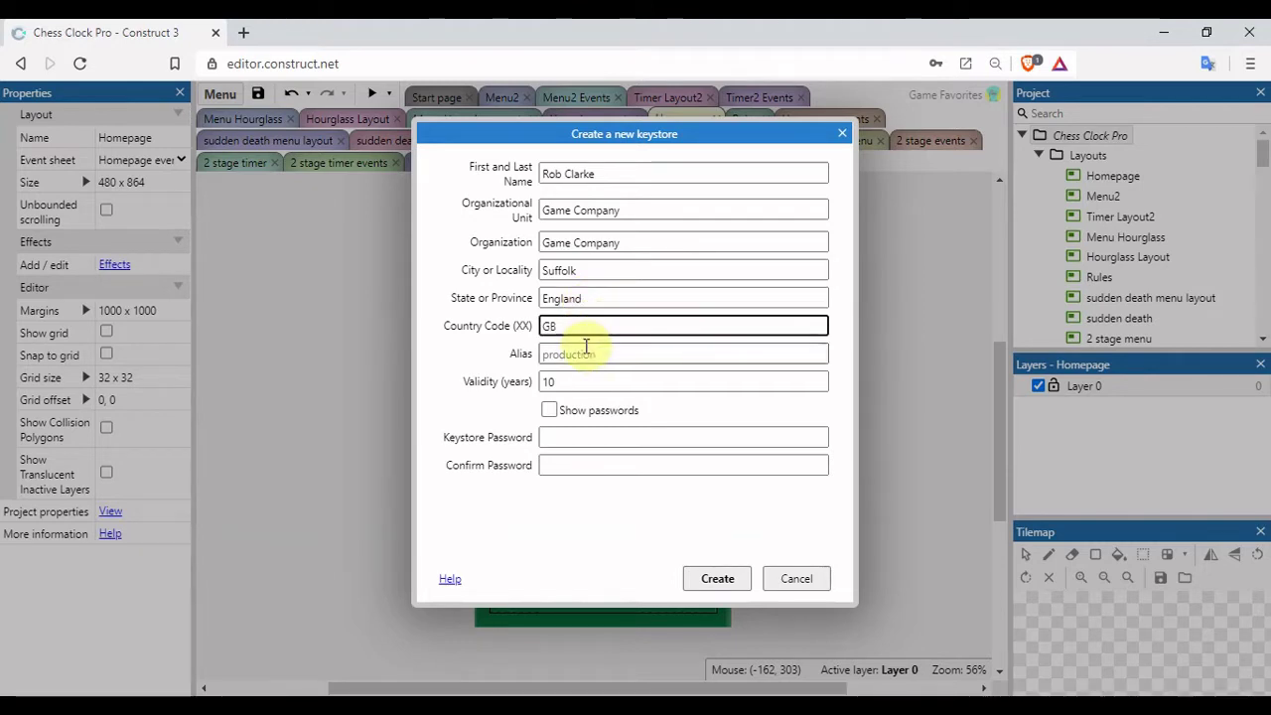
Set alias Game Company, validity 100 years, enter and confirm the password, and create the keystore
left_click(584, 347)
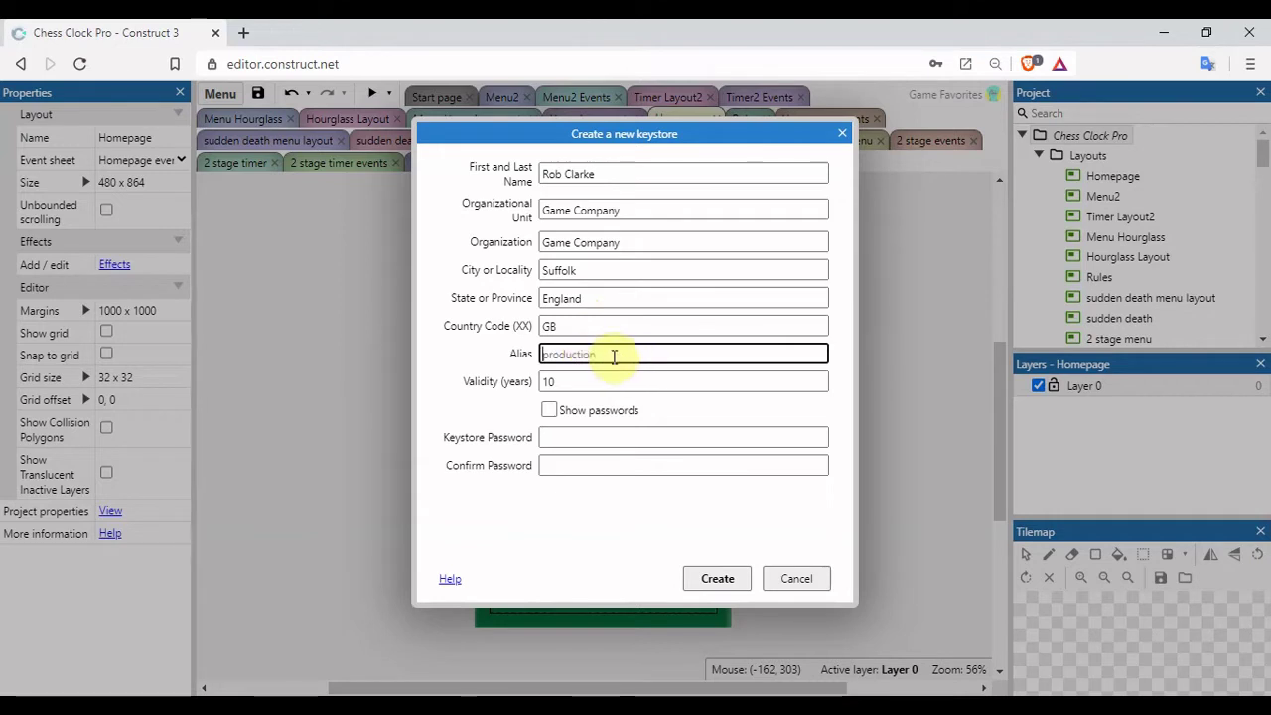
type("Ga")
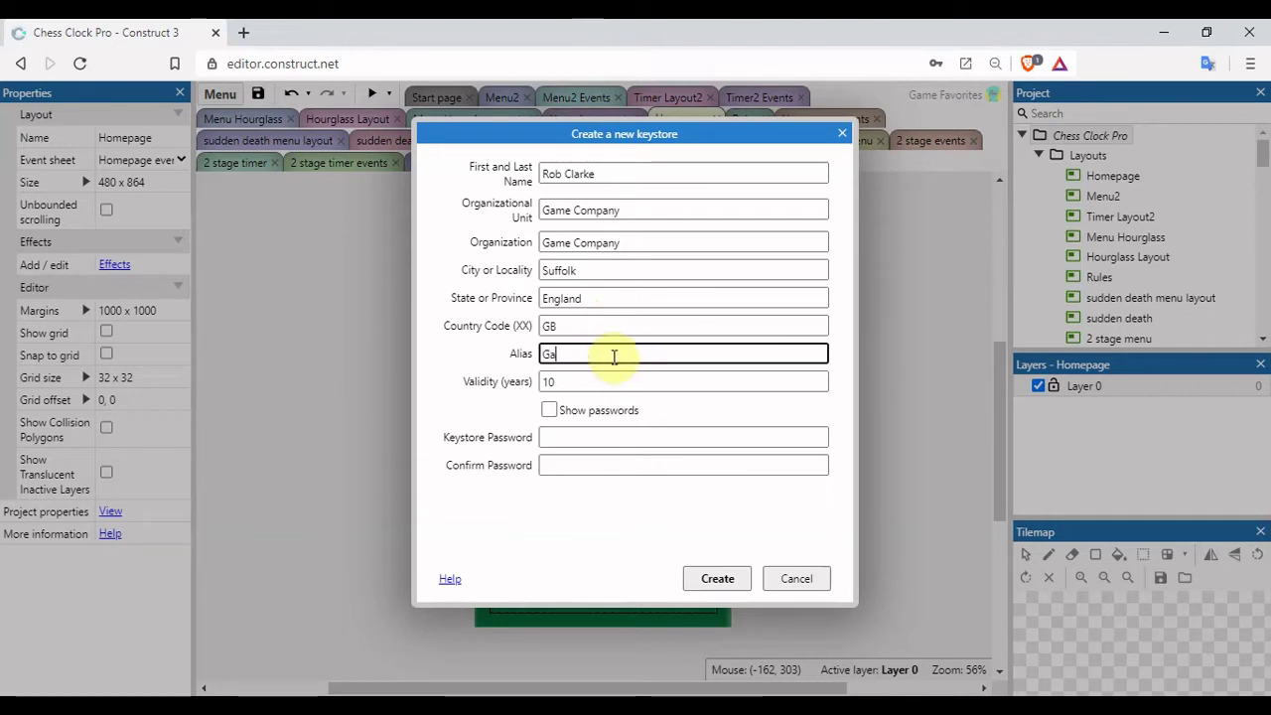
type("me Com")
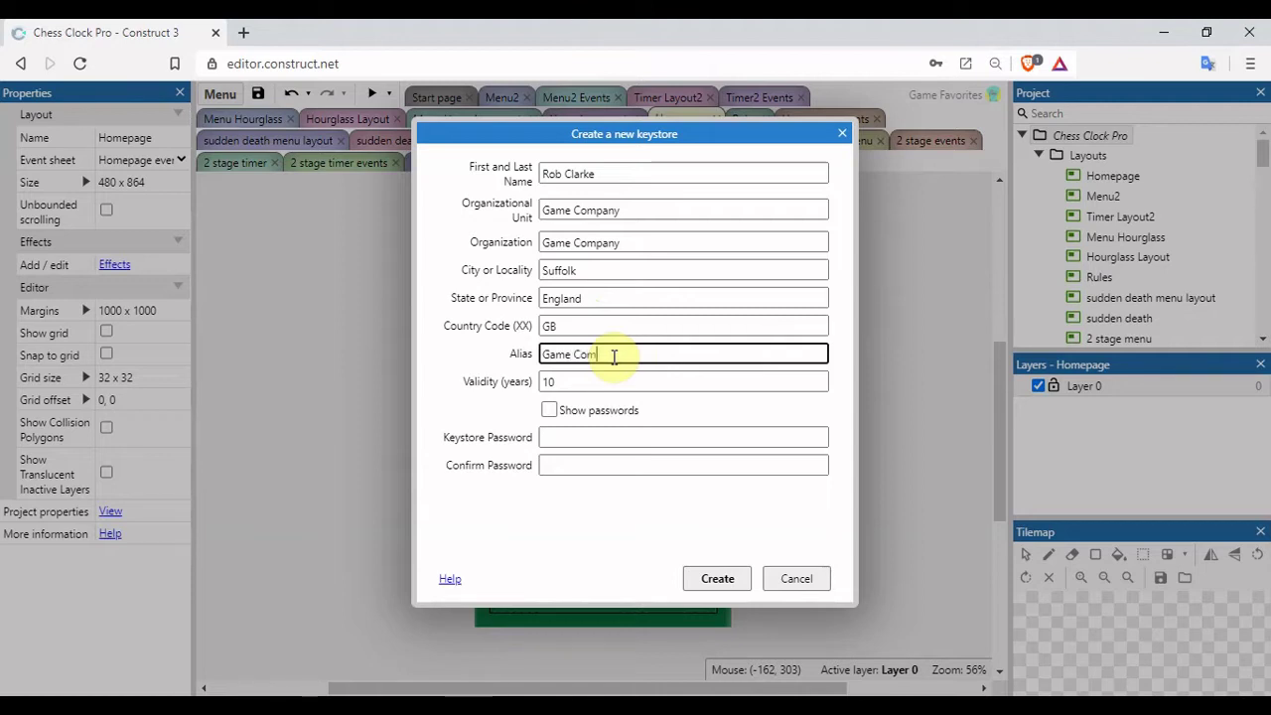
type("pany")
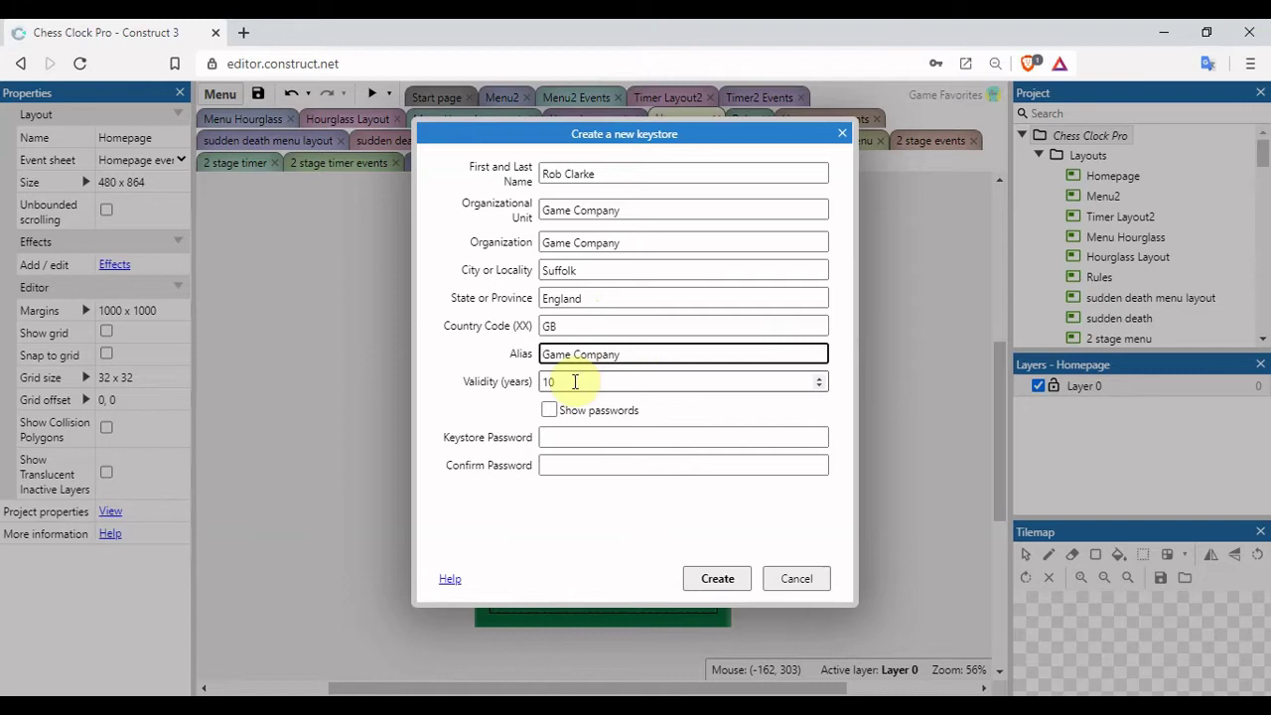
left_click(574, 381)
type("10")
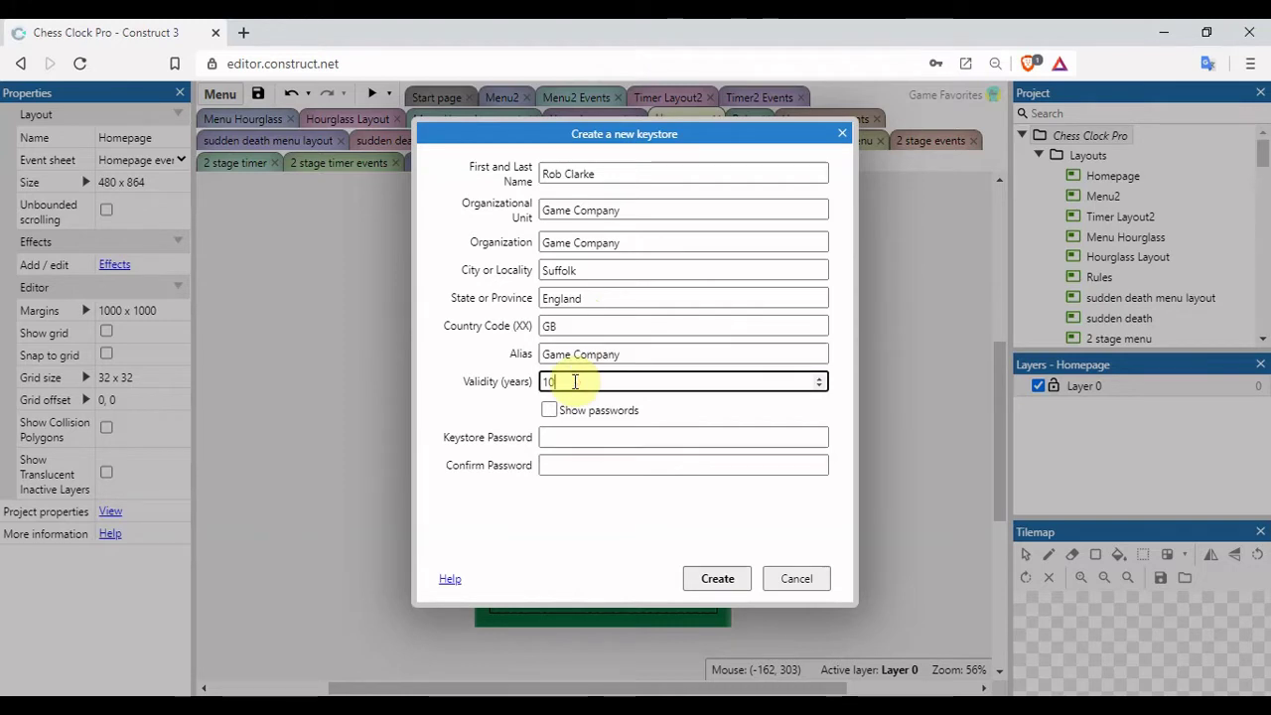
type("0")
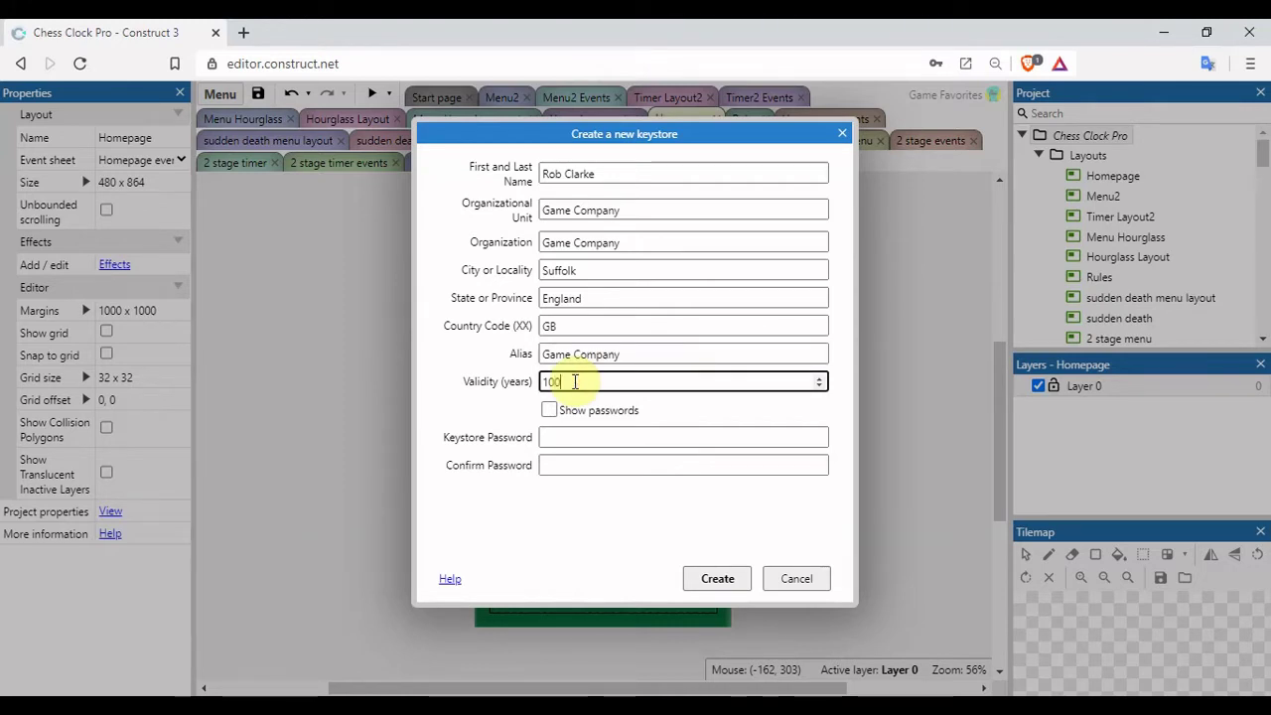
left_click(561, 438)
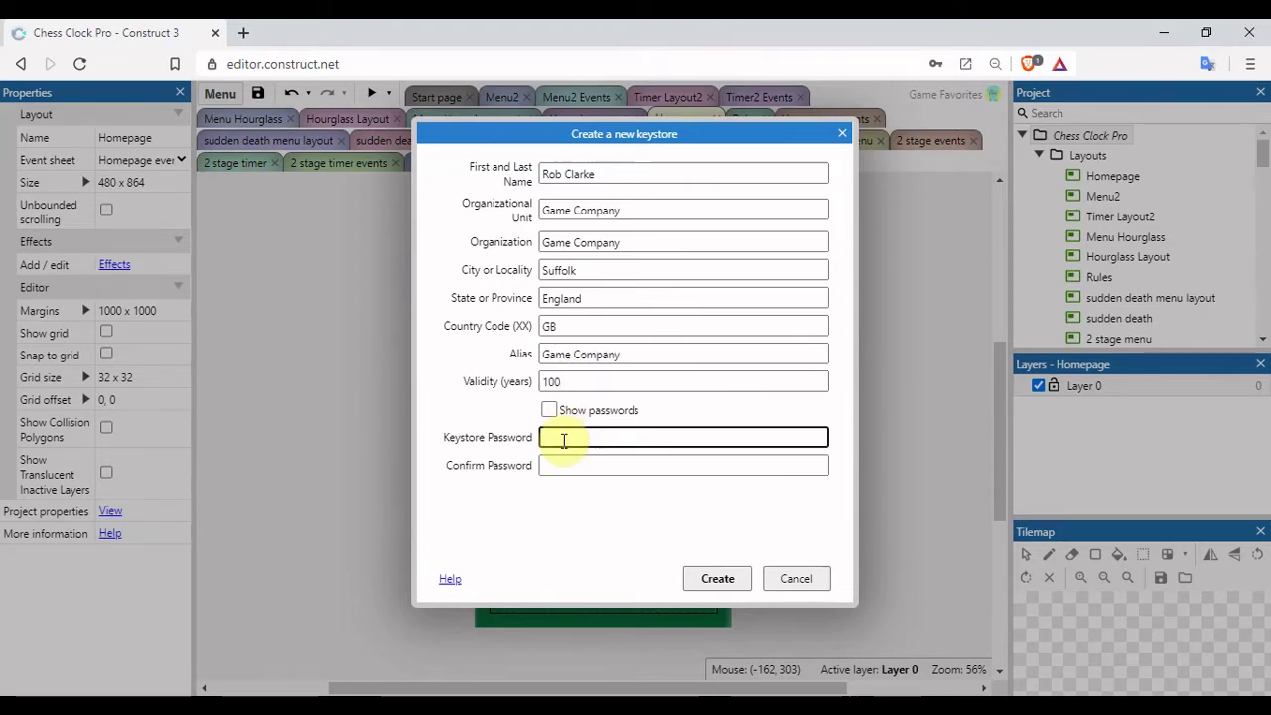
type("*****")
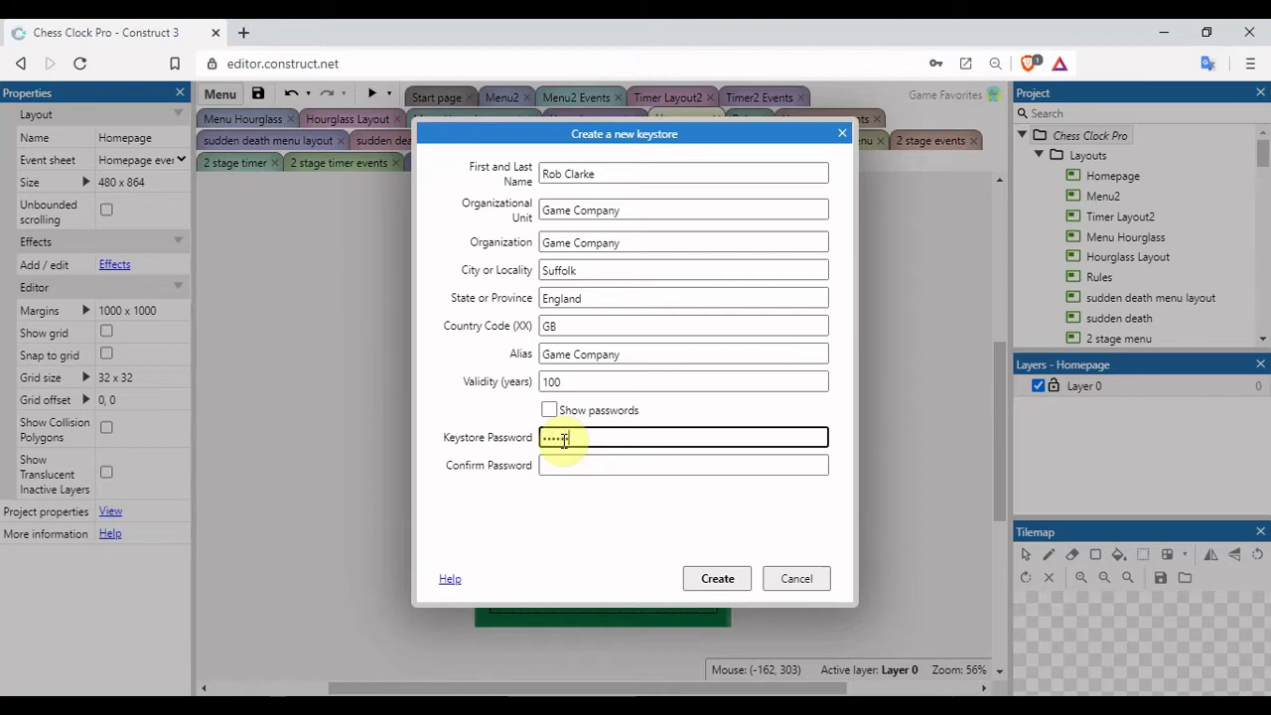
type("***")
left_click(569, 466)
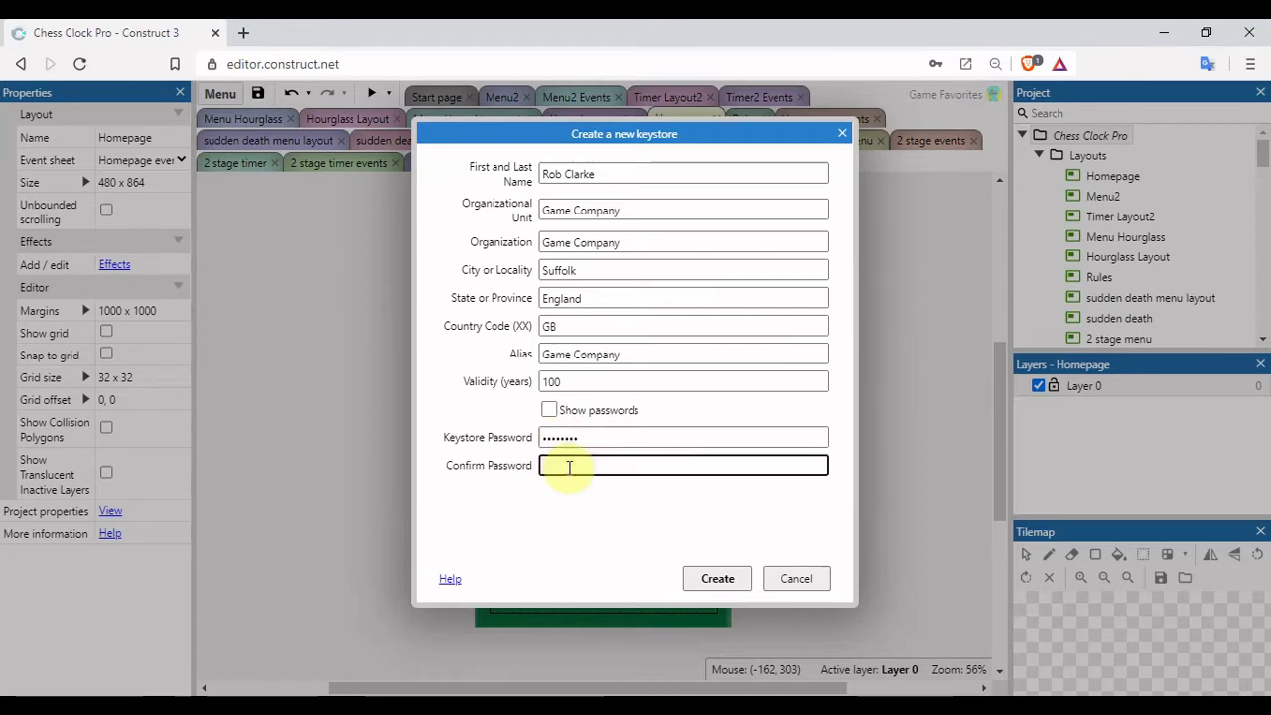
type("*****")
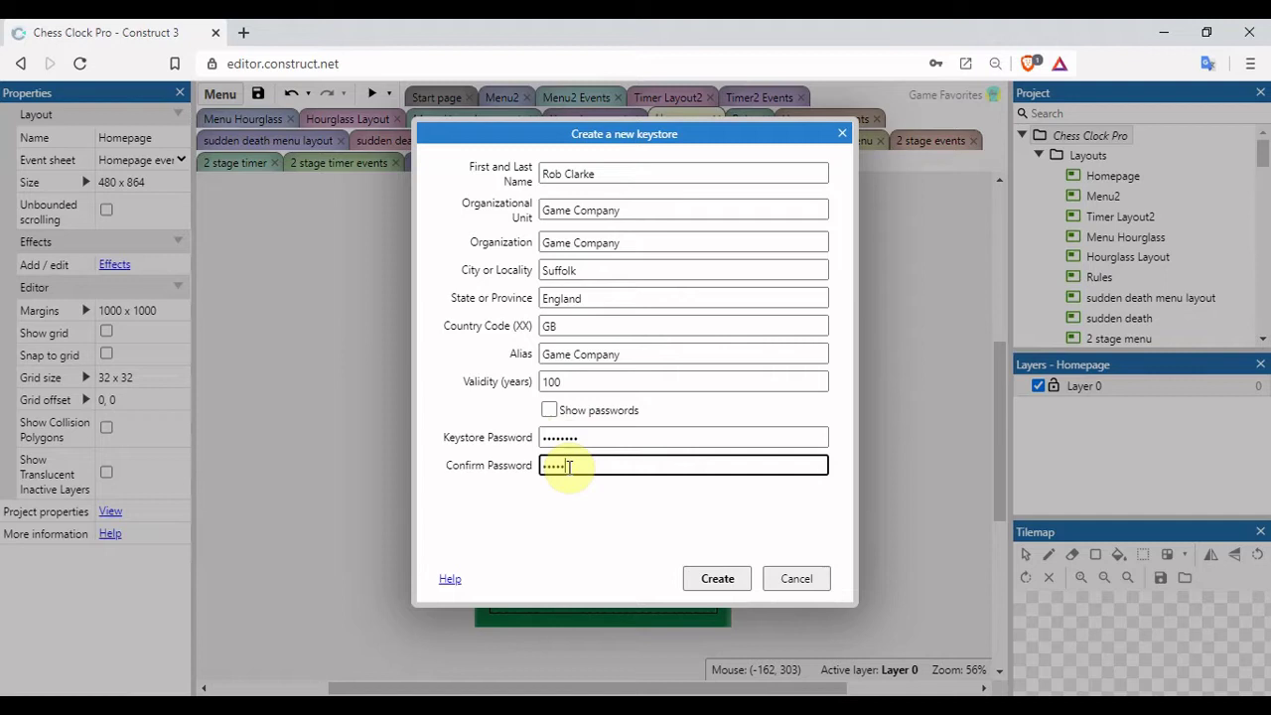
type("***")
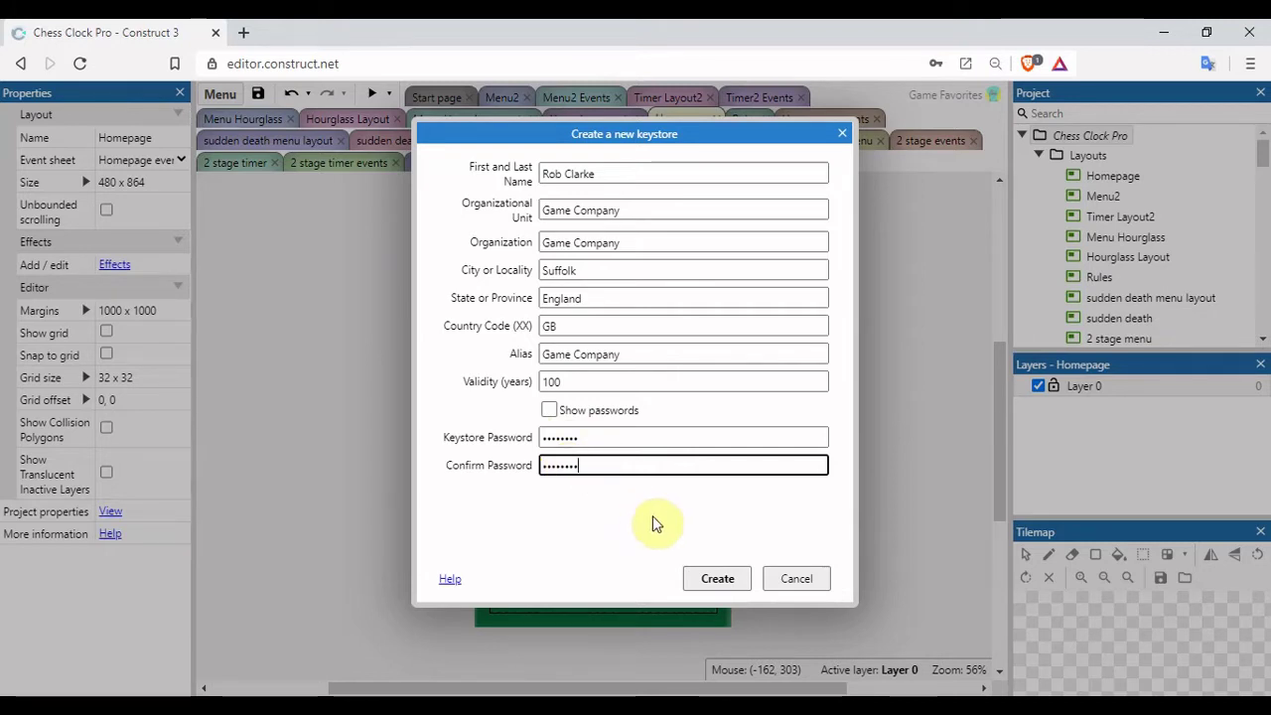
left_click(721, 576)
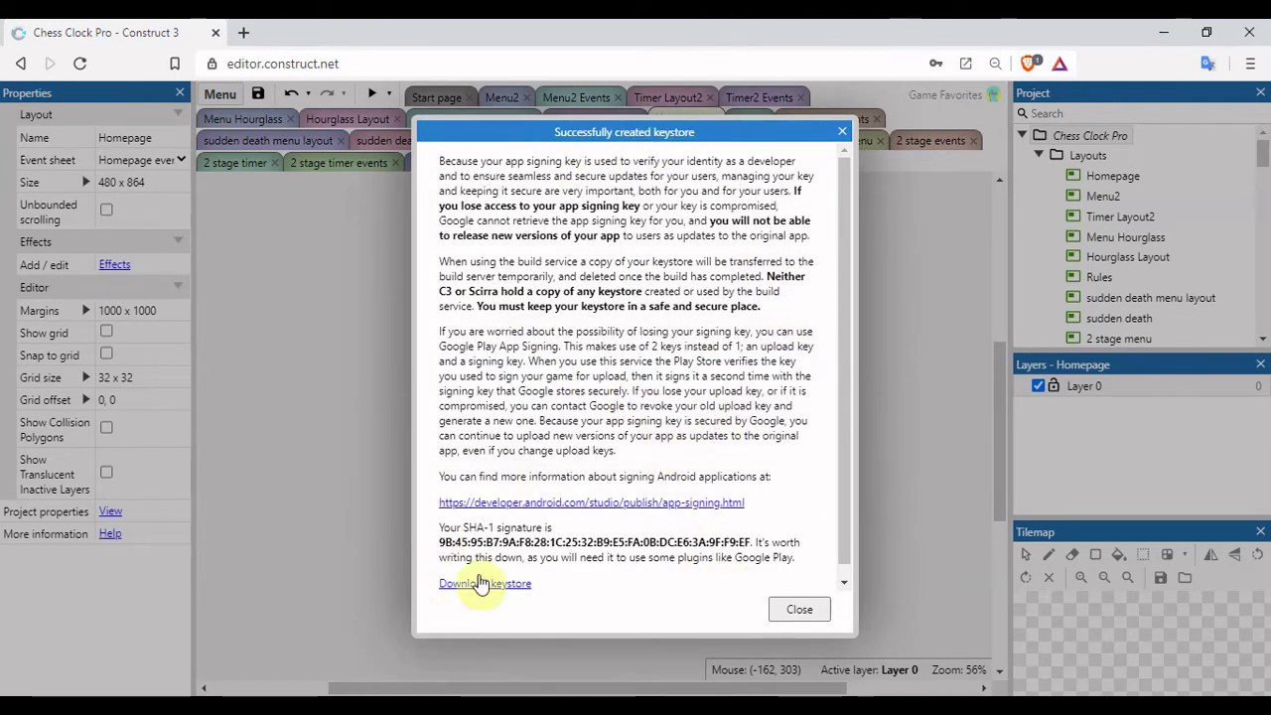
Download the new keystore to the Desktop as keystore.jks and dismiss the download notice
left_click(503, 588)
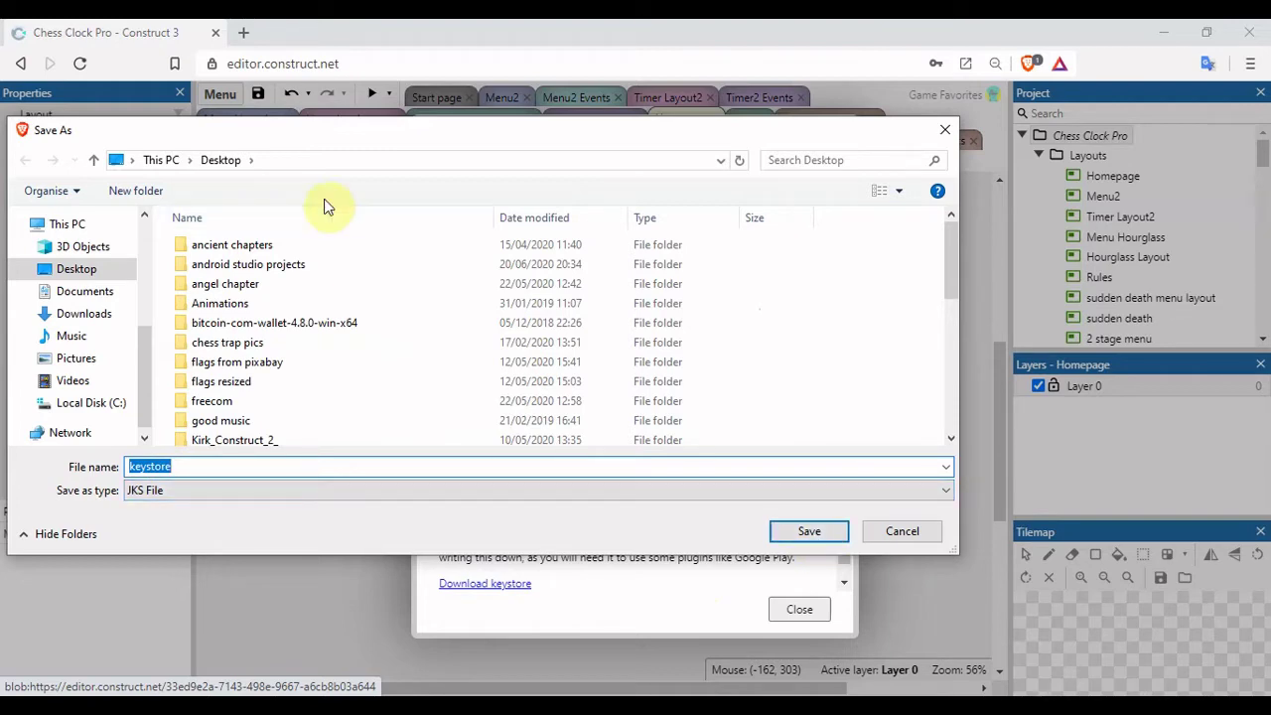
left_click(809, 533)
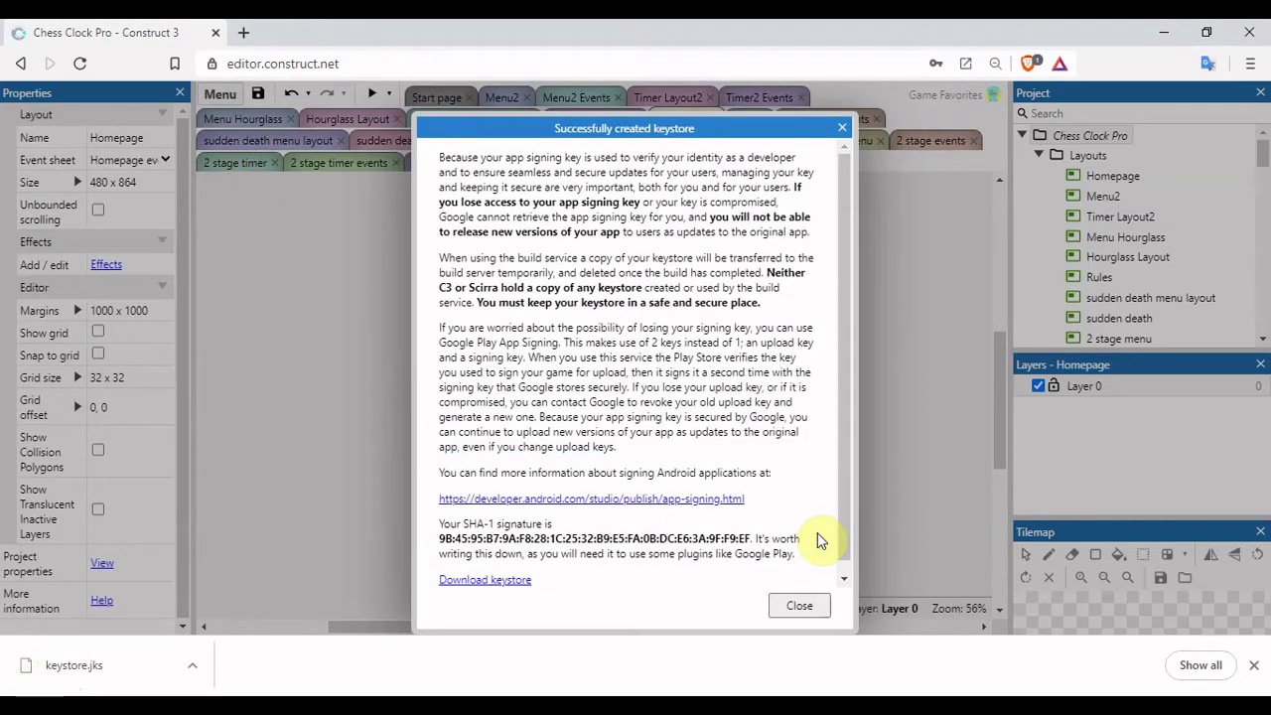
left_click(1254, 670)
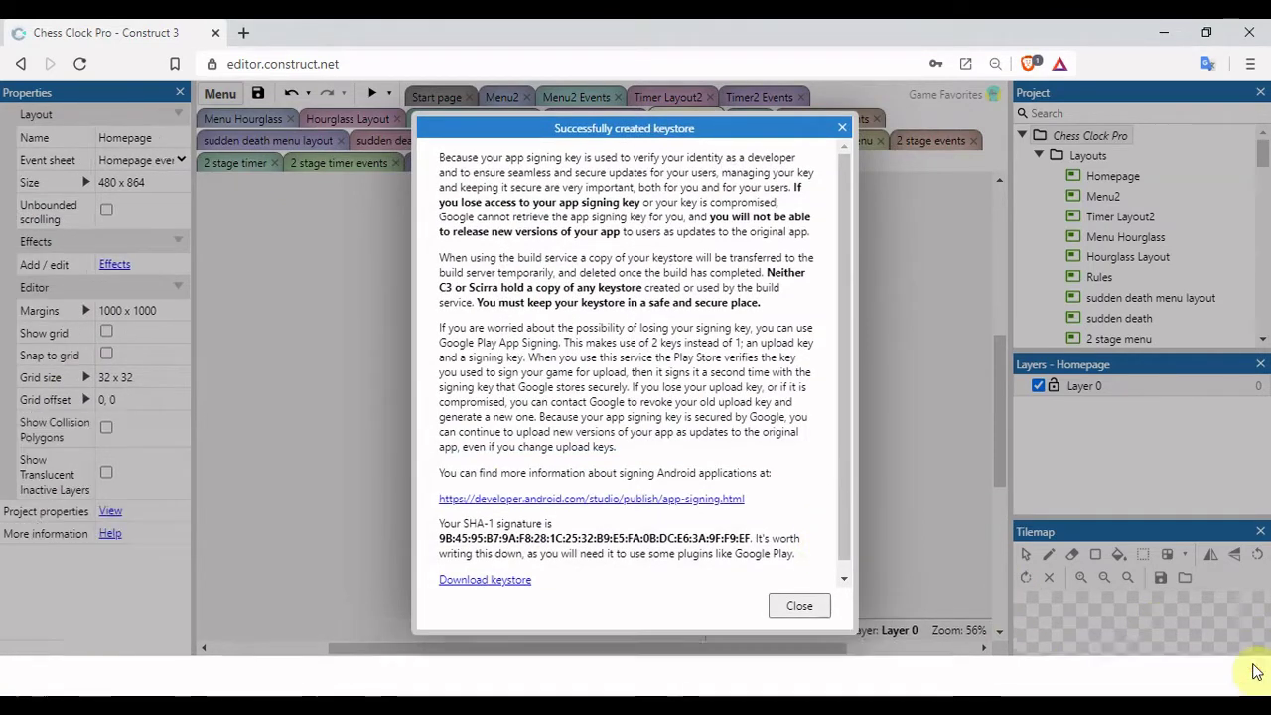
left_click(1160, 33)
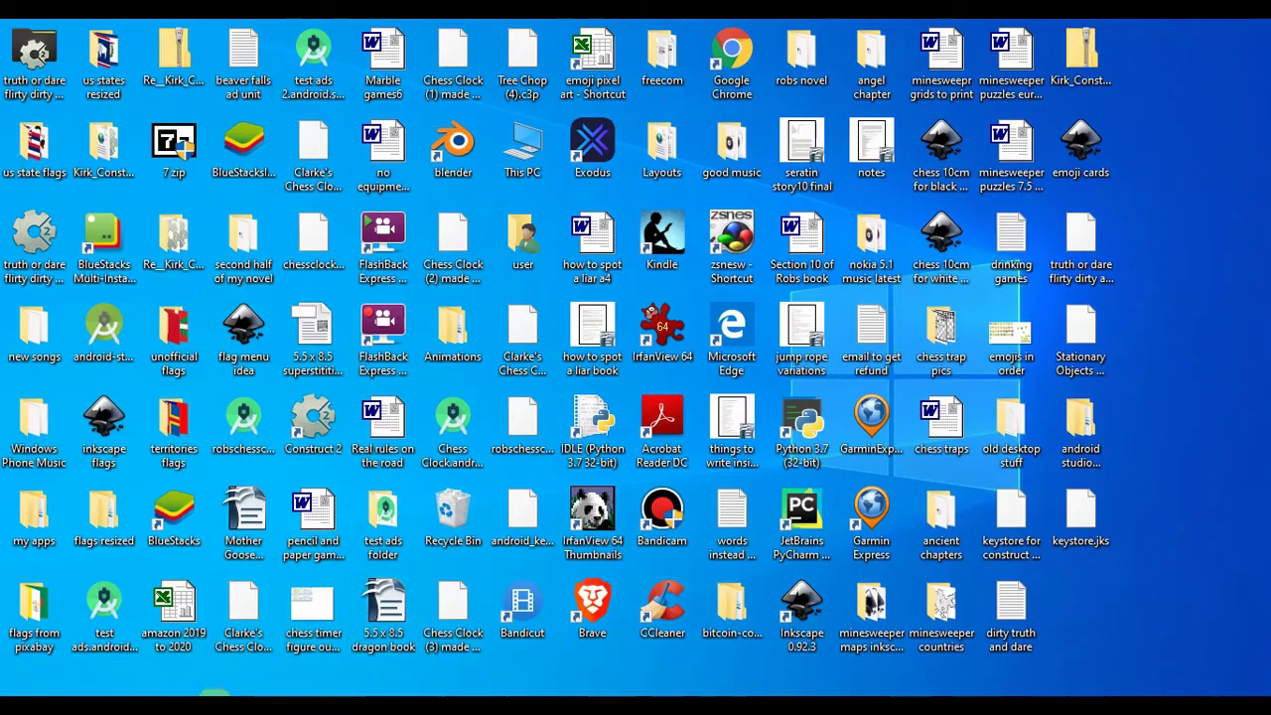
left_click(413, 696)
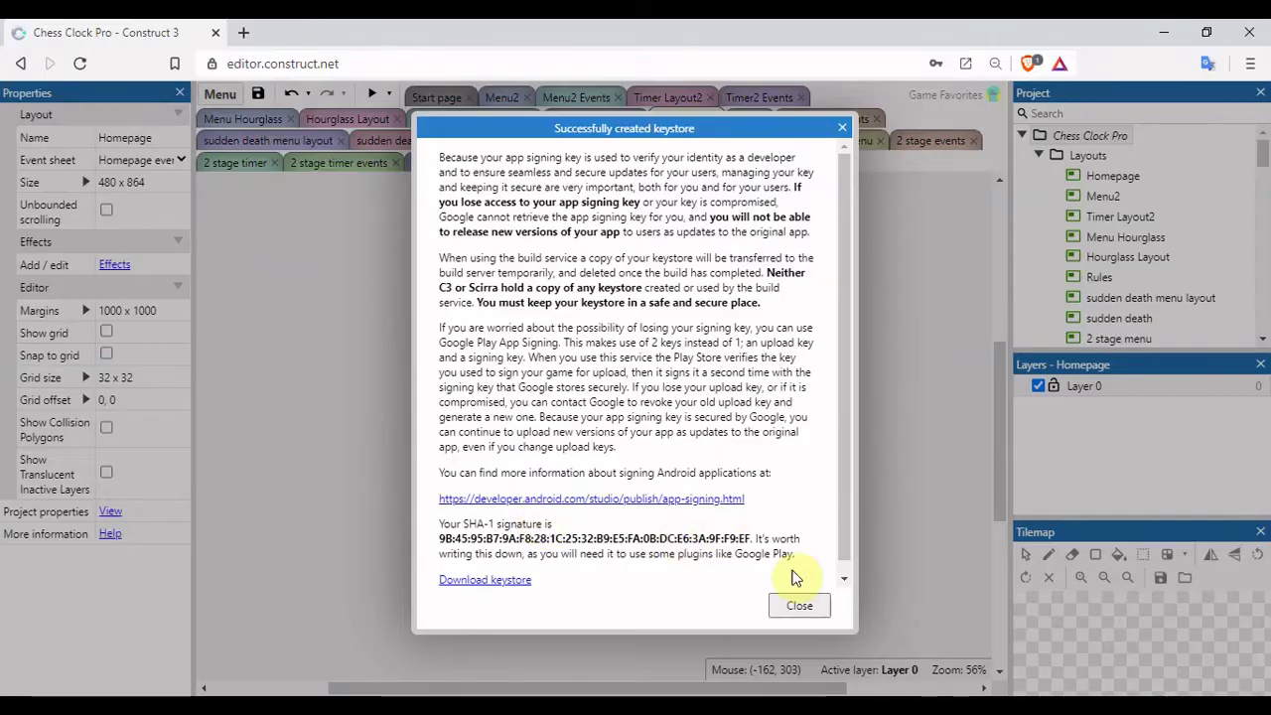
Close the success message and load keystore.jks from the Desktop as the signing keystore
left_click(800, 607)
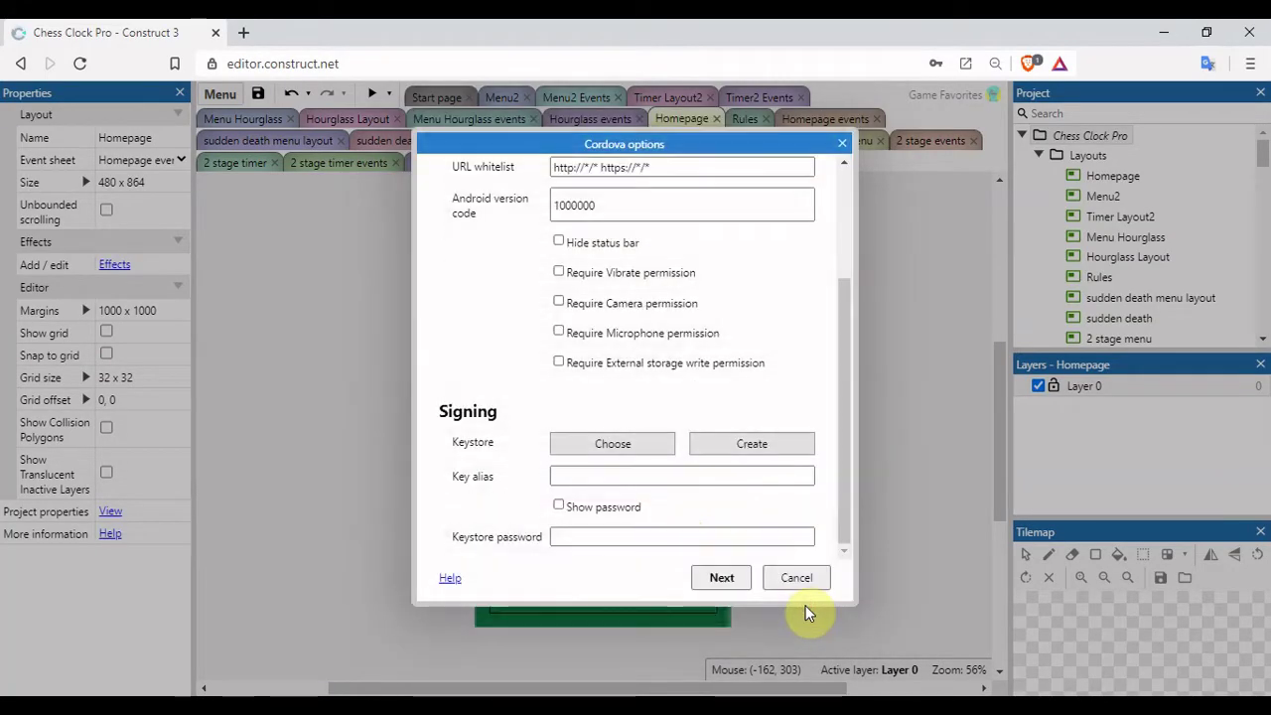
left_click(635, 444)
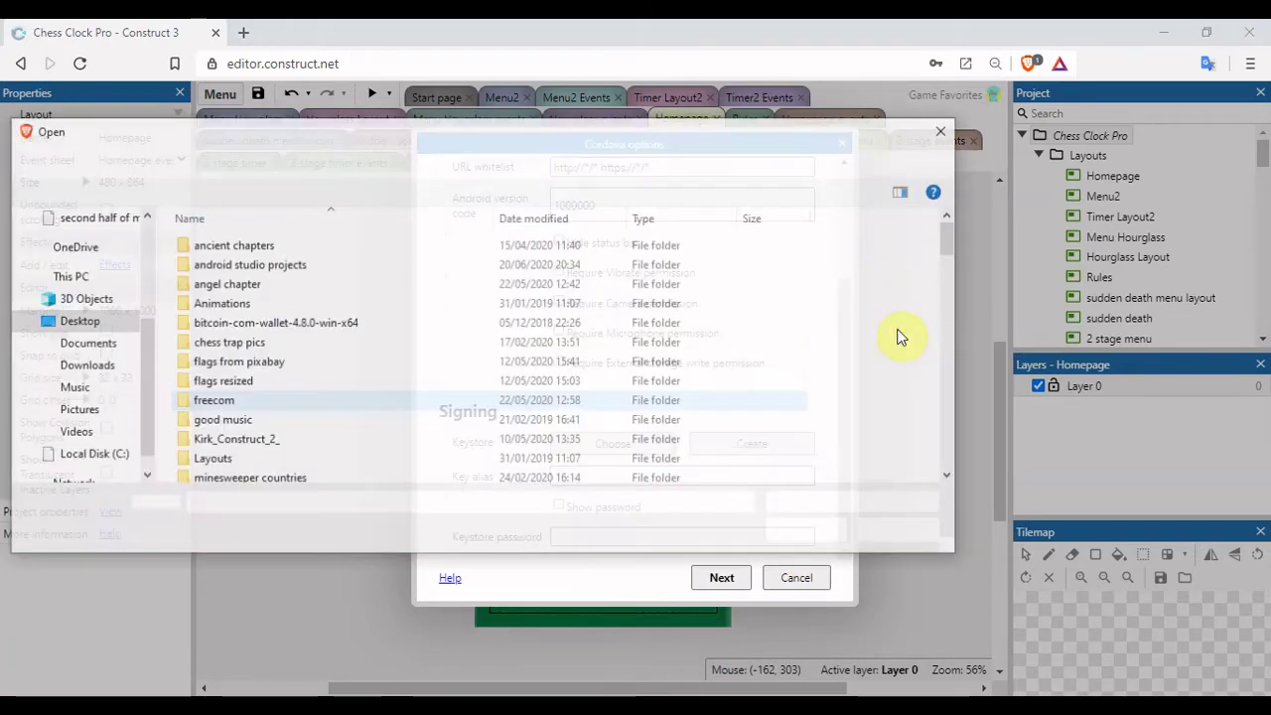
left_click_drag(950, 242, 950, 401)
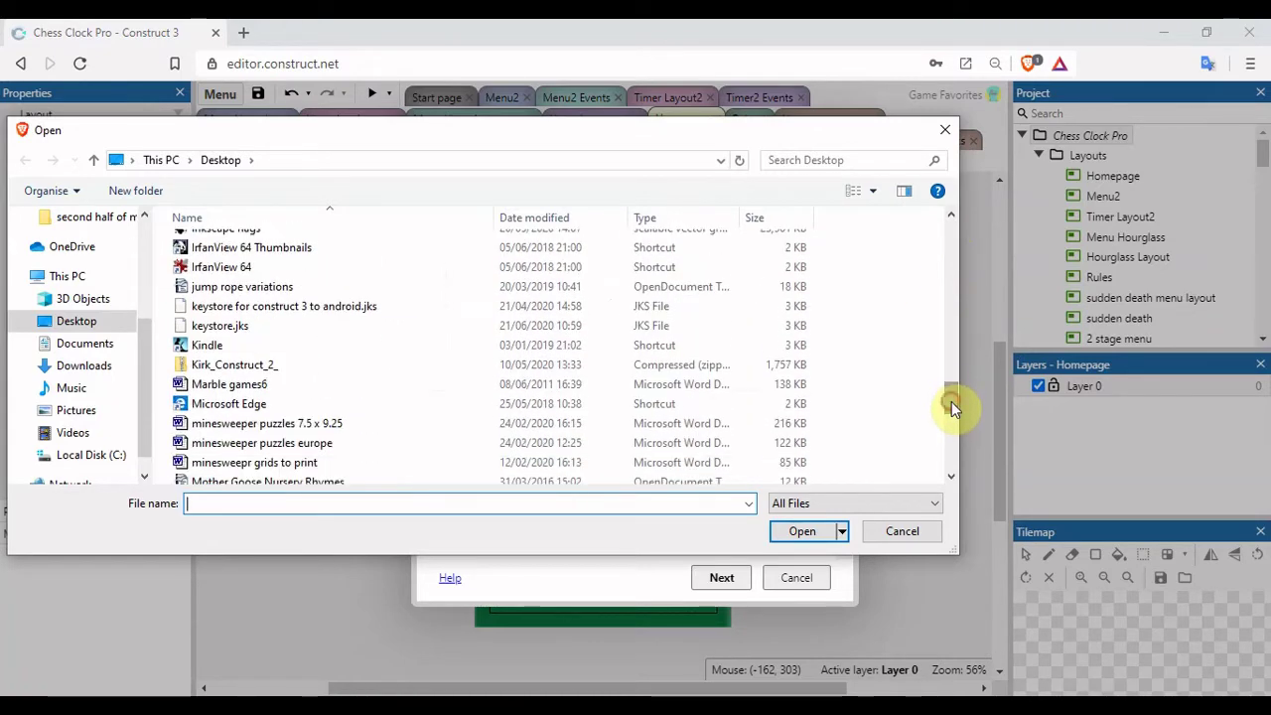
left_click(221, 327)
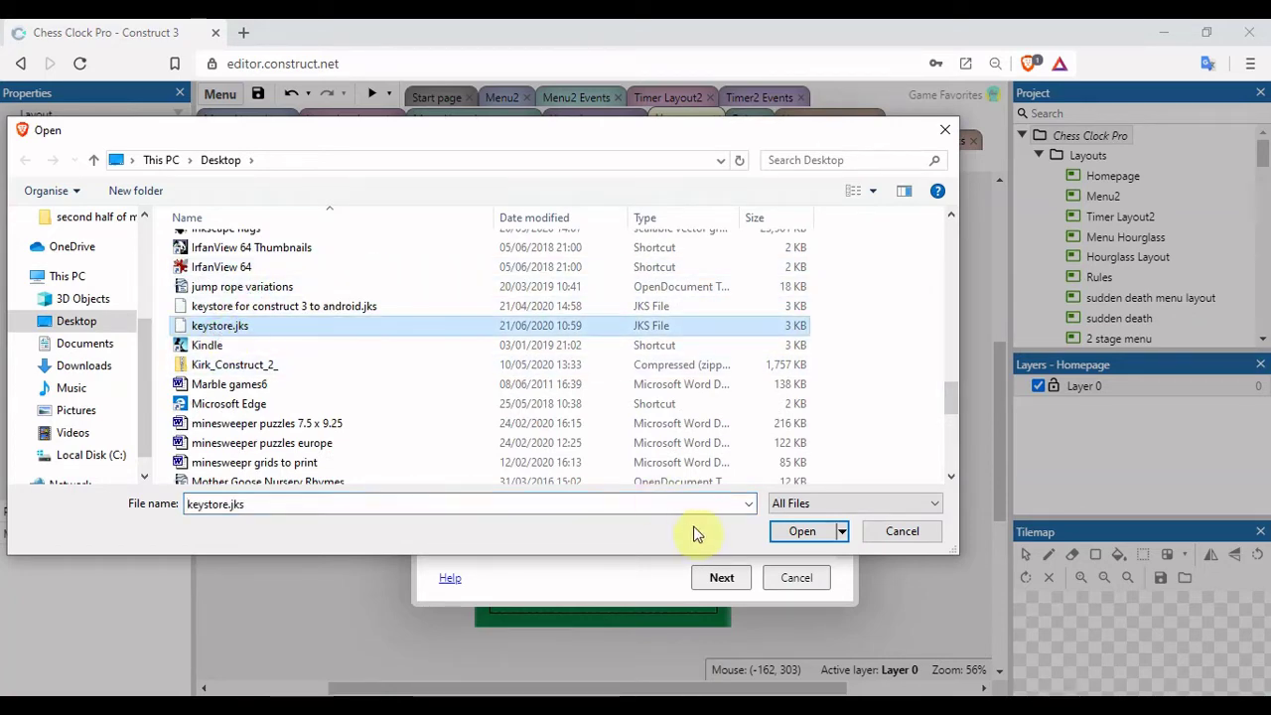
left_click(797, 533)
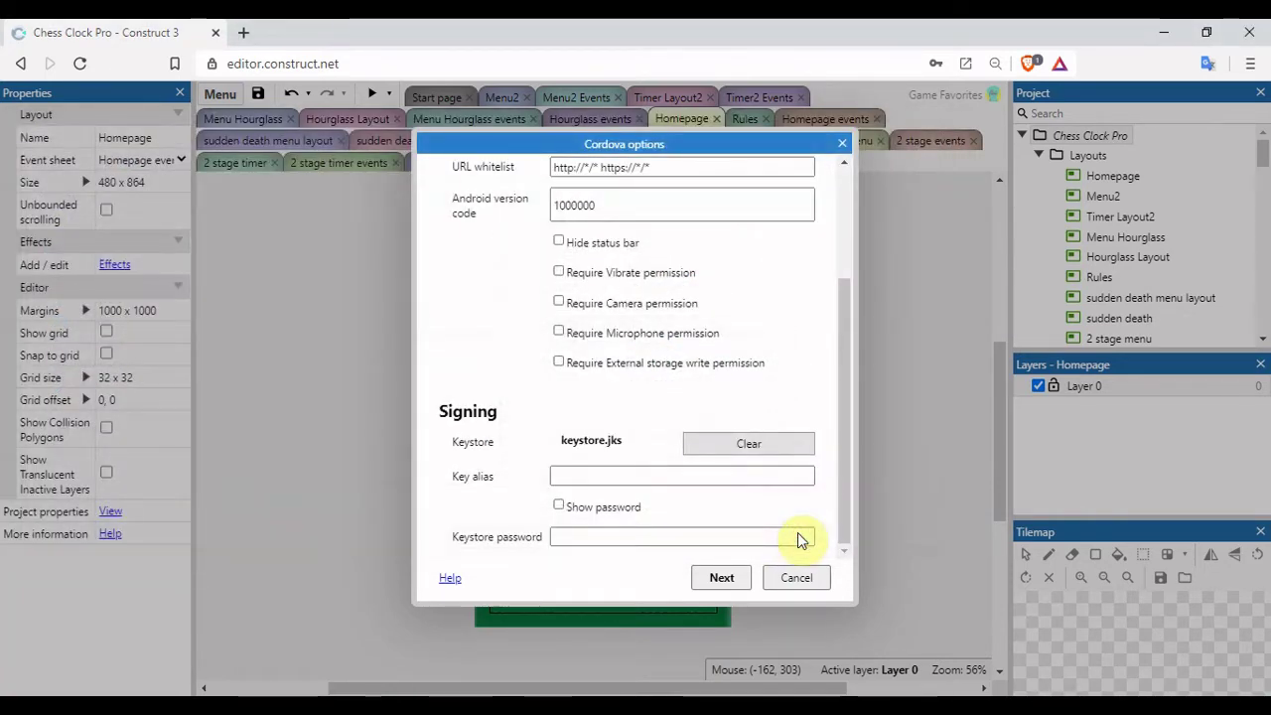
Enter key alias Game Company and the keystore password, then start the Android build
left_click(644, 474)
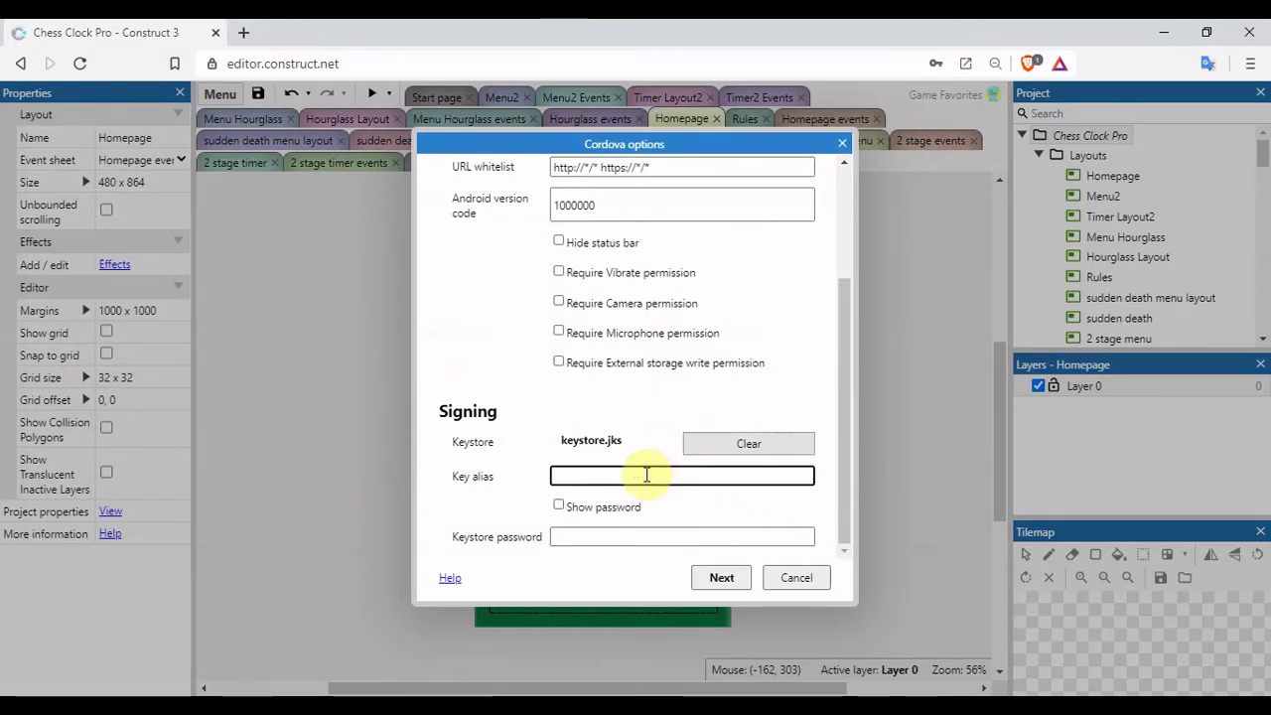
type("Game")
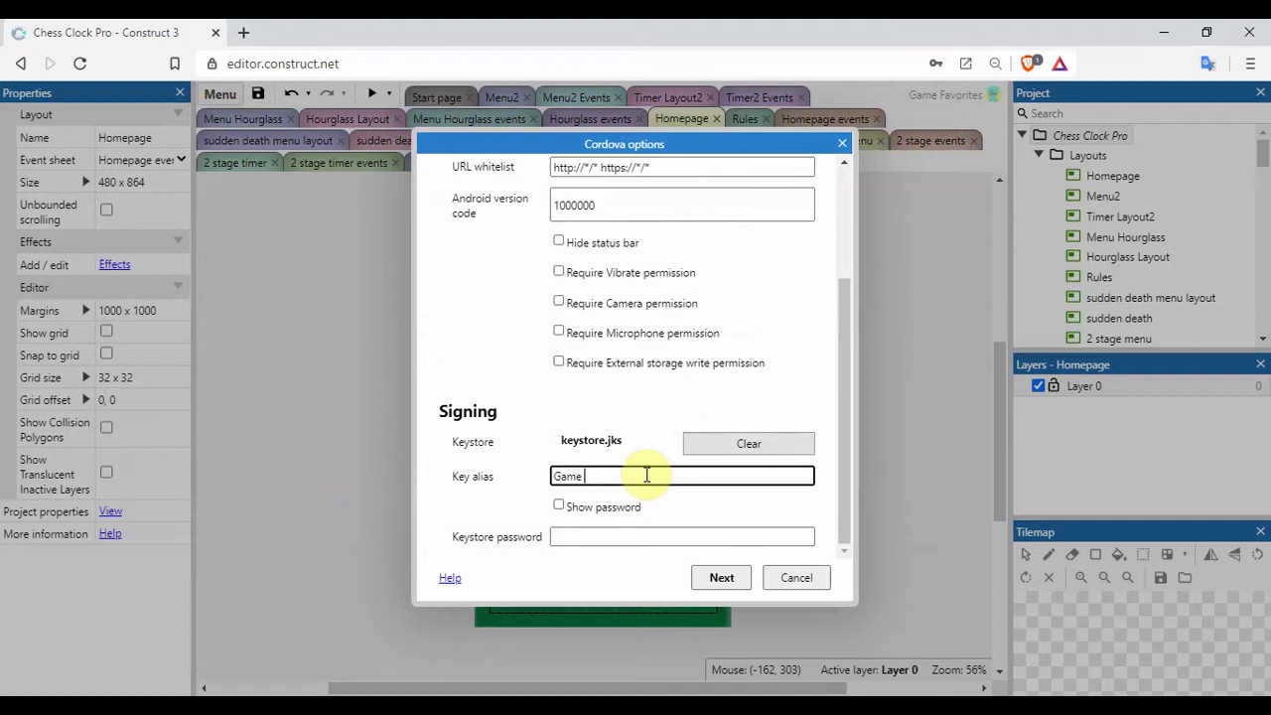
type(" Comp")
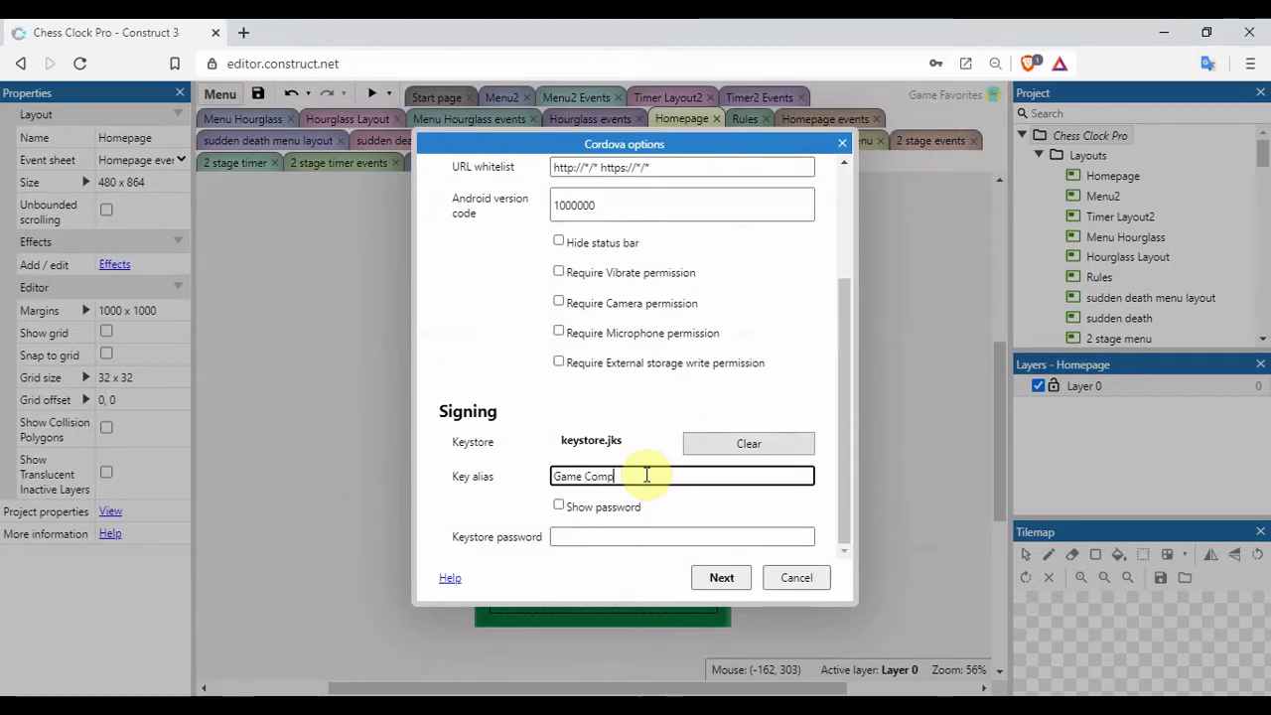
type("any")
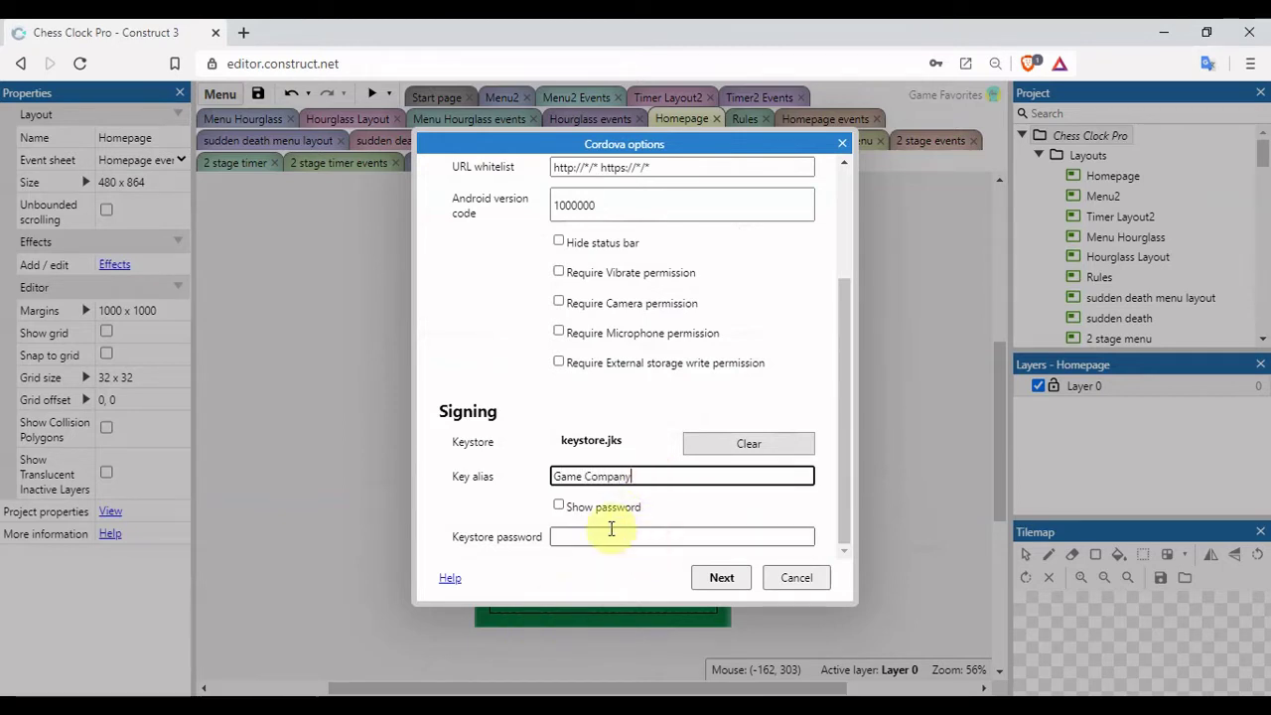
left_click(608, 535)
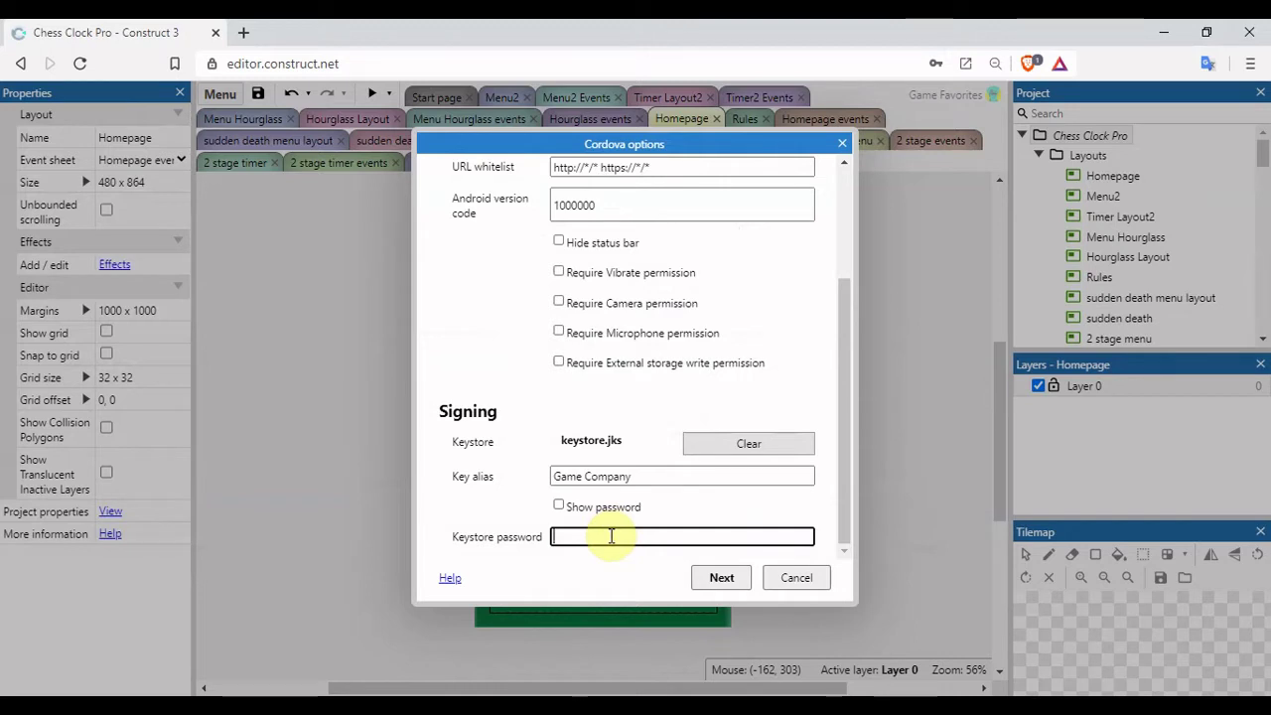
type("•••")
left_click(721, 578)
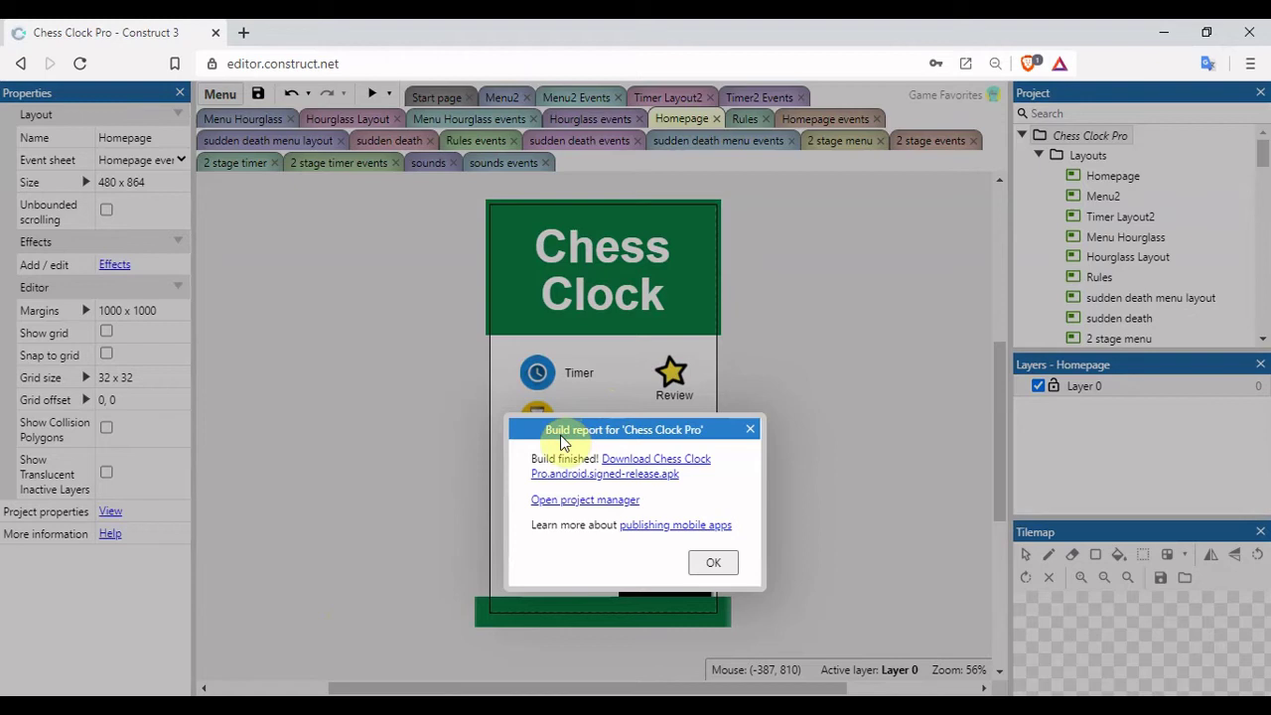
Download the signed APK to the Desktop as All Files type, then close the build report
left_click(651, 464)
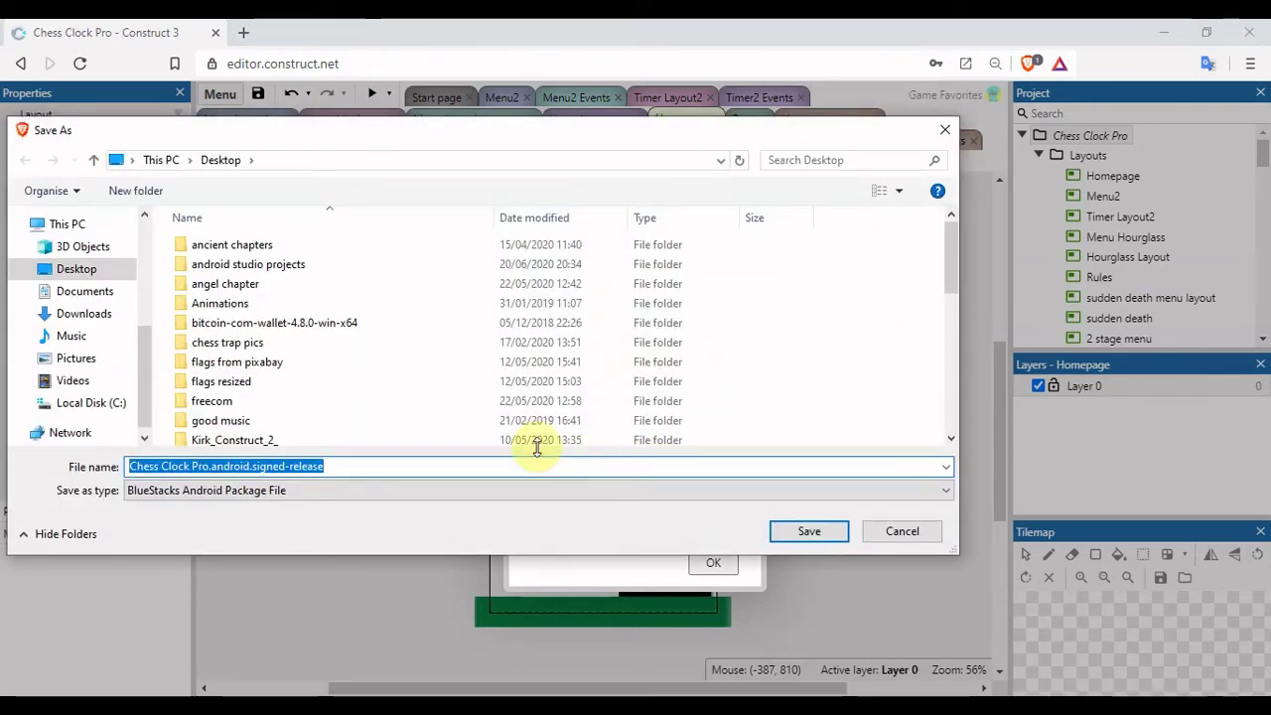
left_click(948, 489)
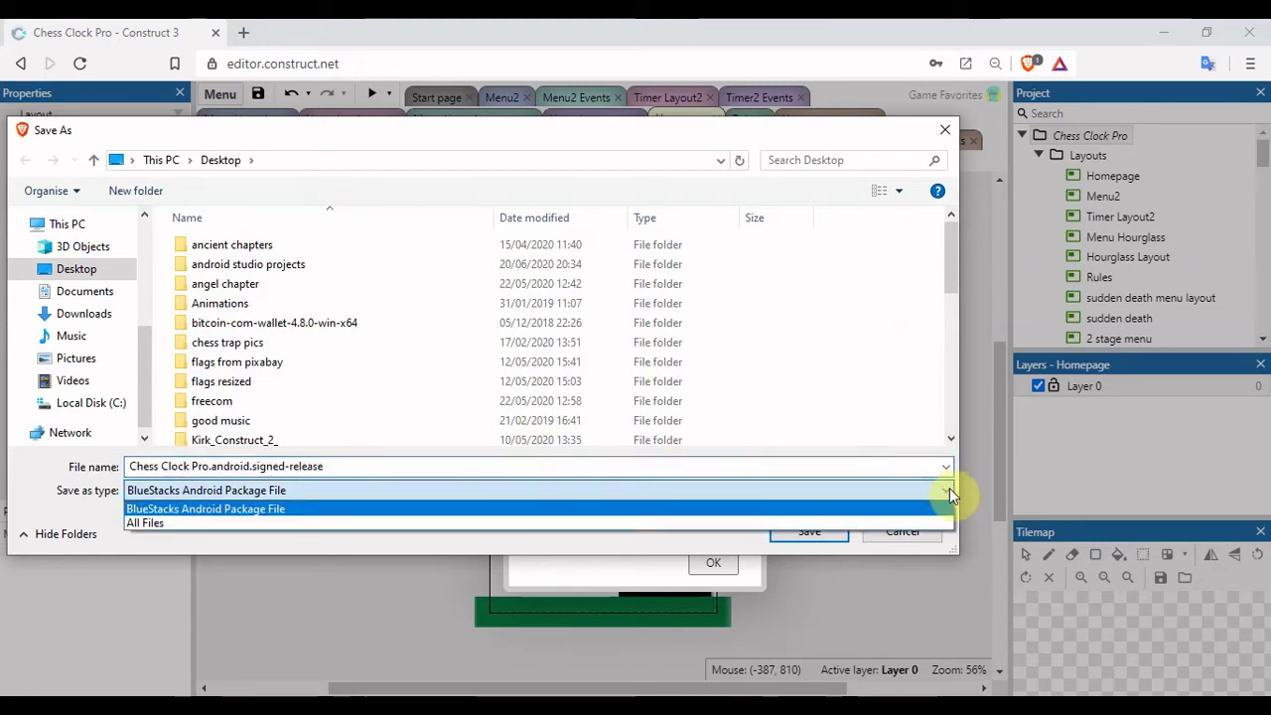
left_click(908, 523)
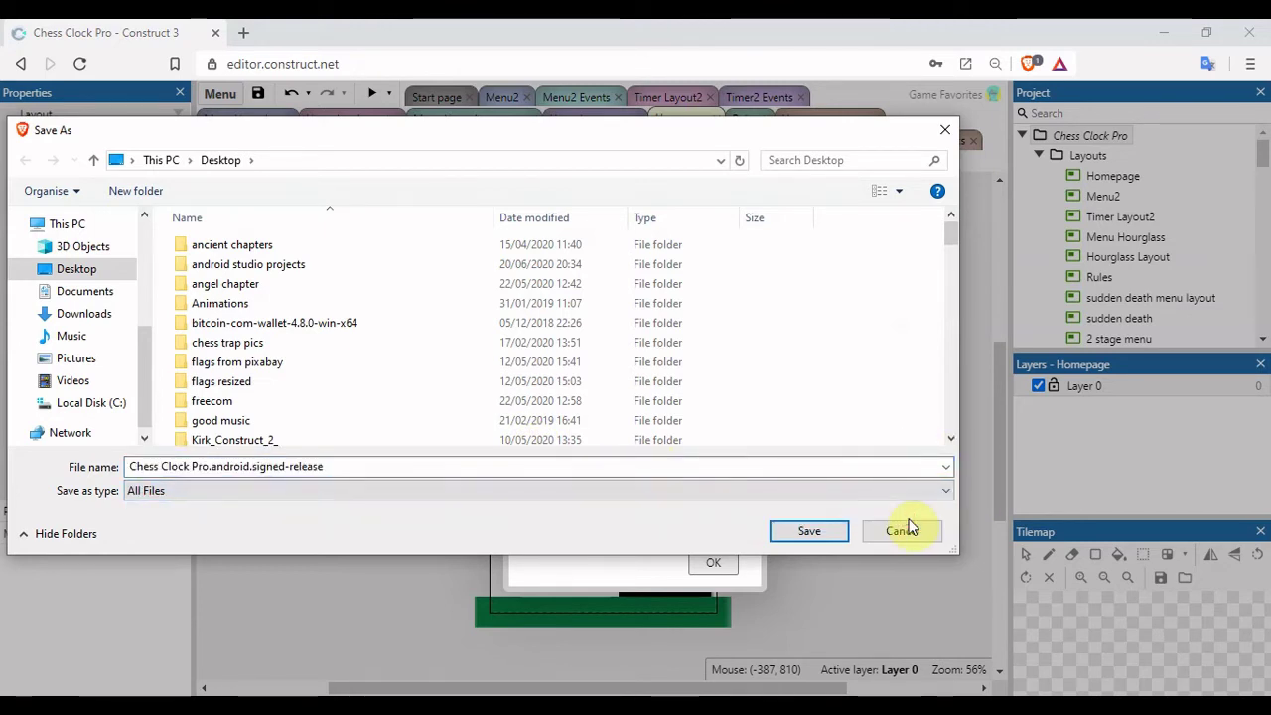
left_click(805, 535)
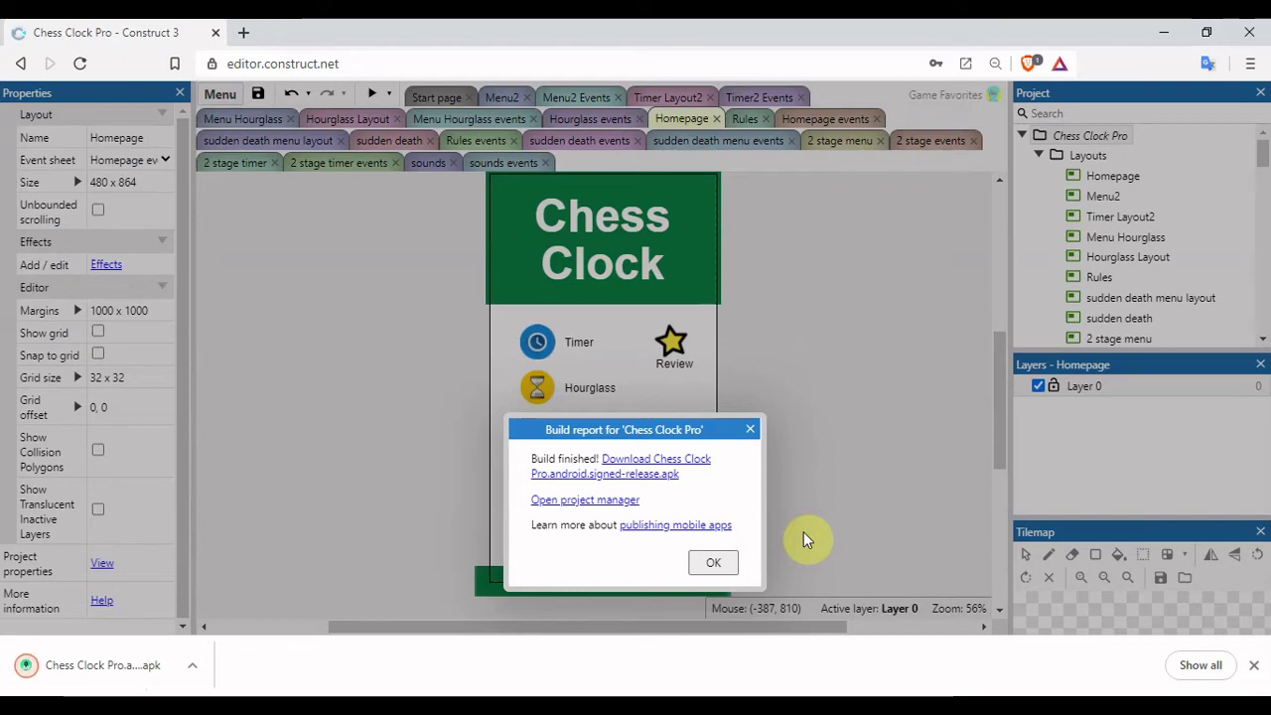
left_click(715, 562)
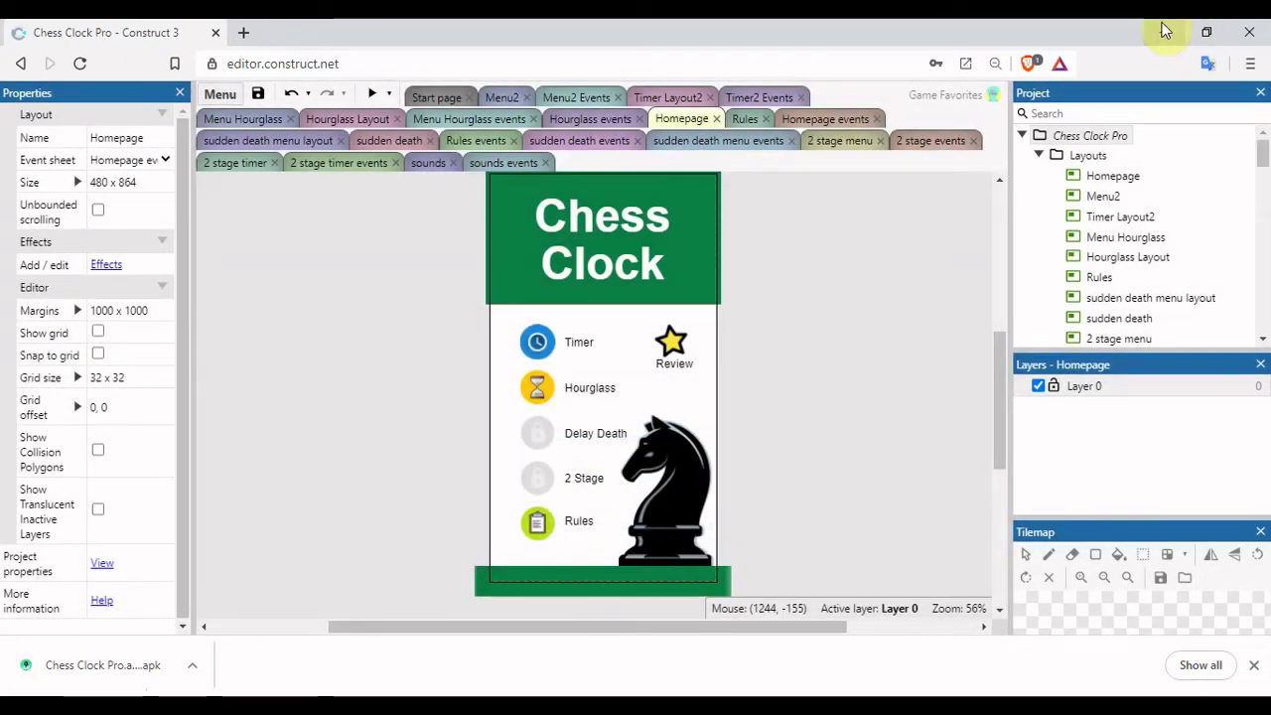
Minimise the browser and select the Chess Clock Pro APK and keystore.jks on the desktop
left_click(1162, 33)
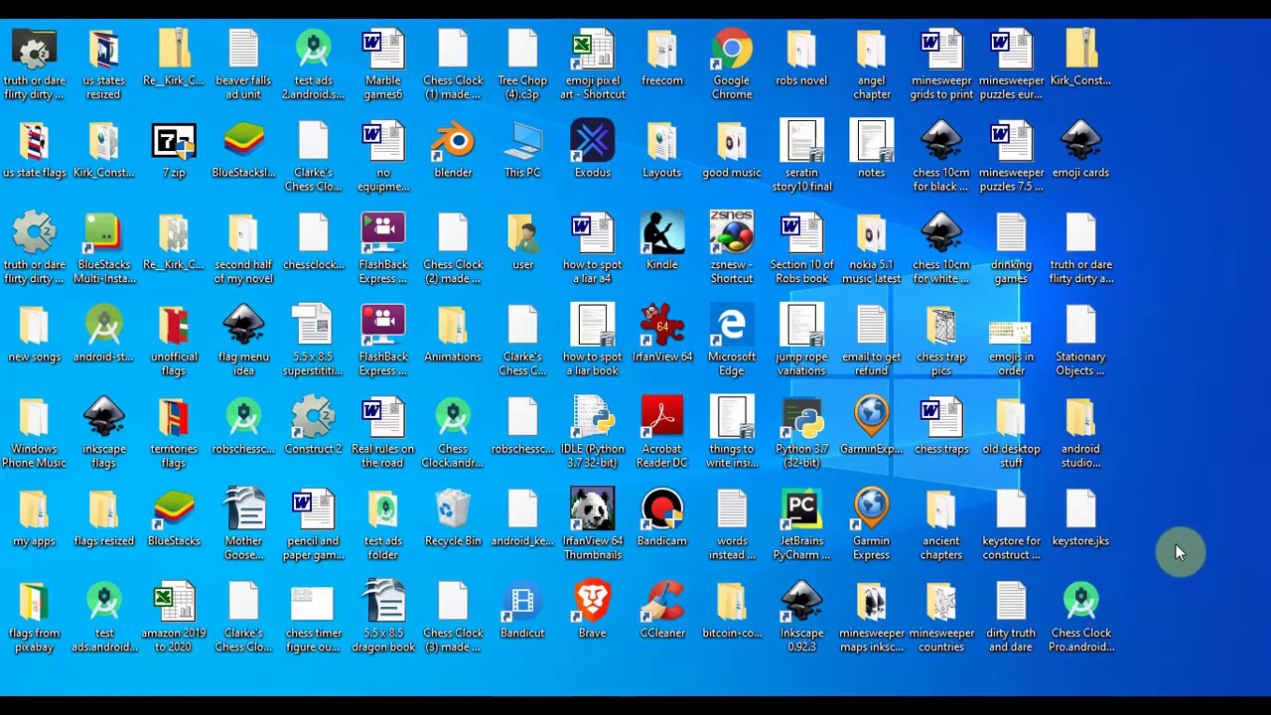
left_click(1096, 615)
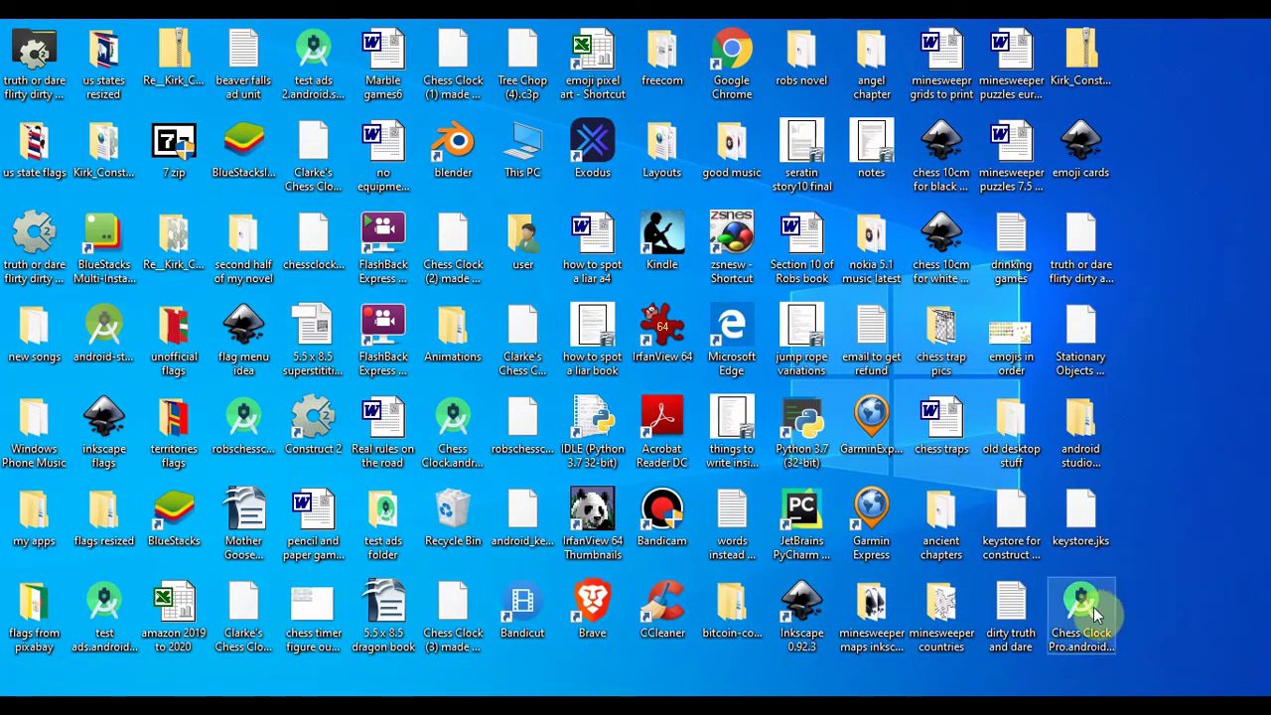
left_click(1089, 504)
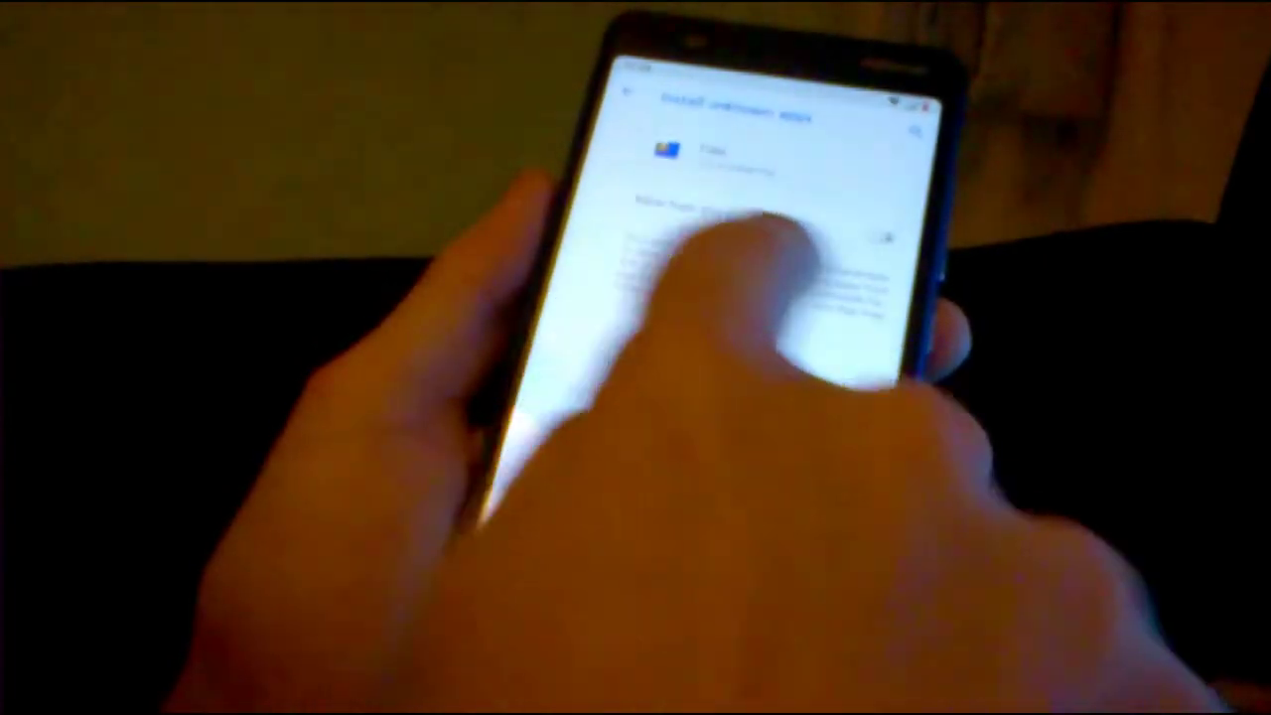
Switch on Allow from this source for Files, then swipe up to the home screen
left_click(879, 235)
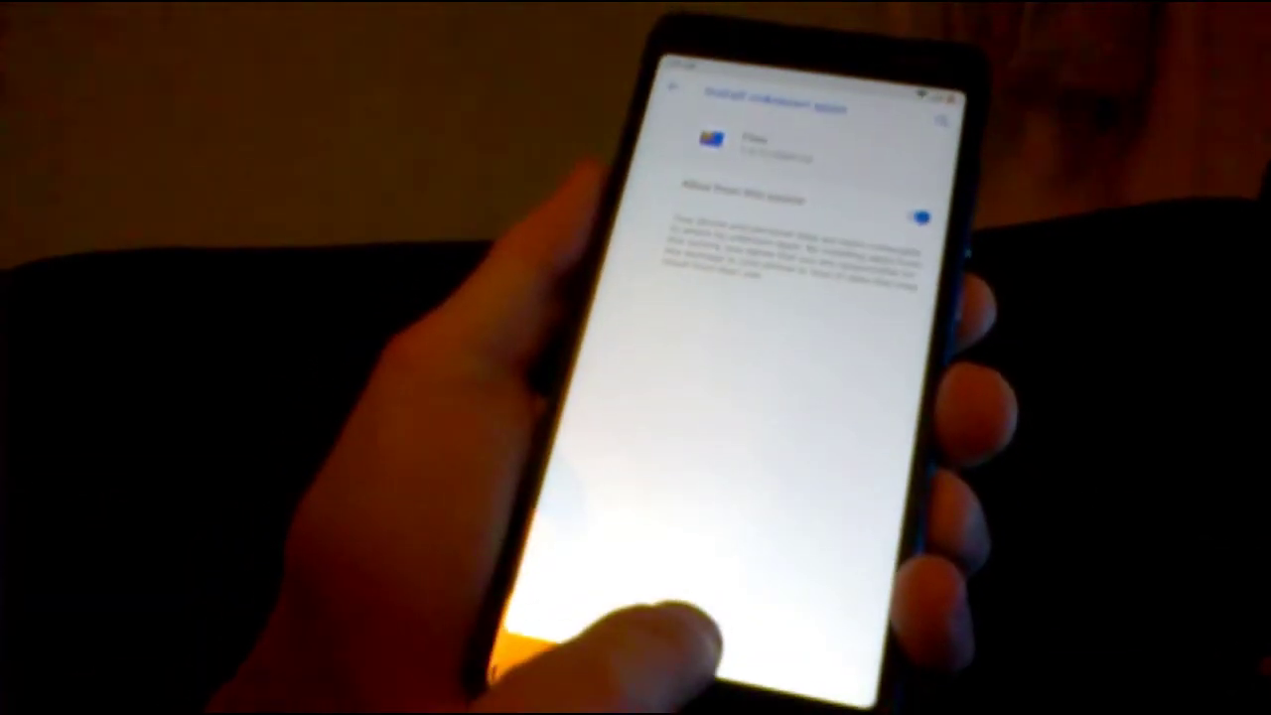
left_click_drag(685, 645, 695, 497)
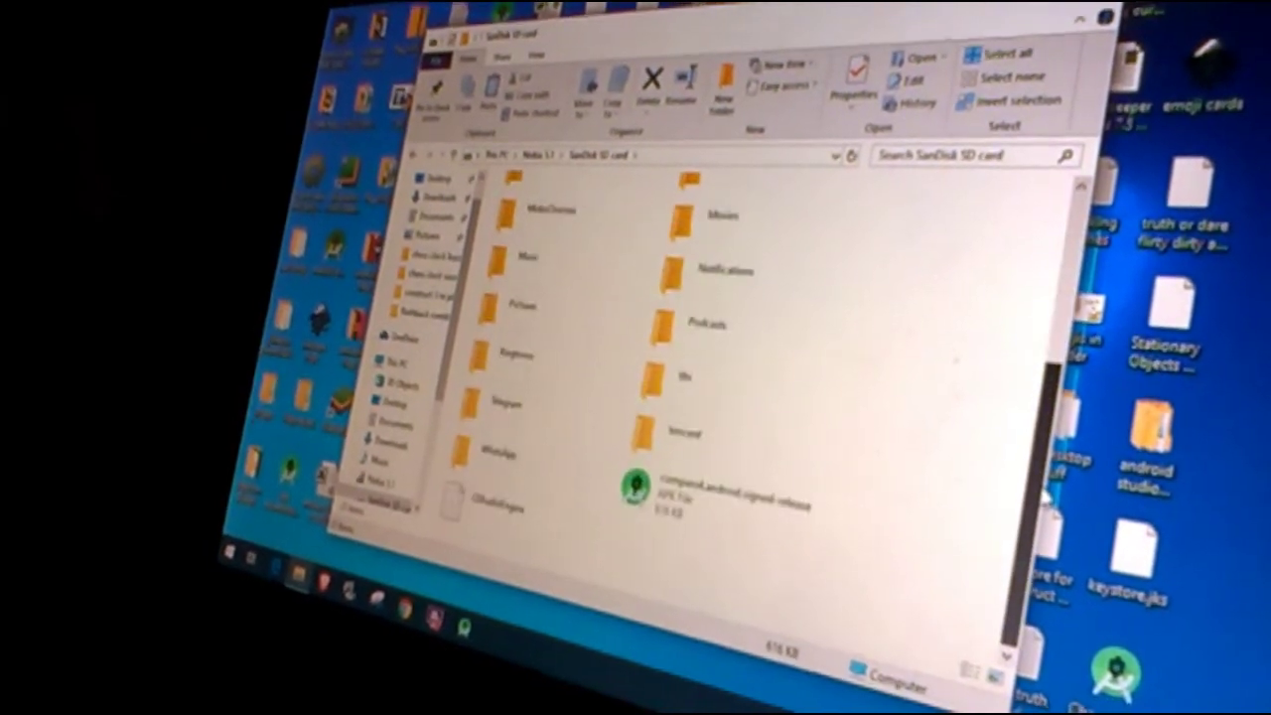
Copy the Chess Clock Pro.android.signed-release APK from the desktop to the SD card and close the folder
left_click(675, 503)
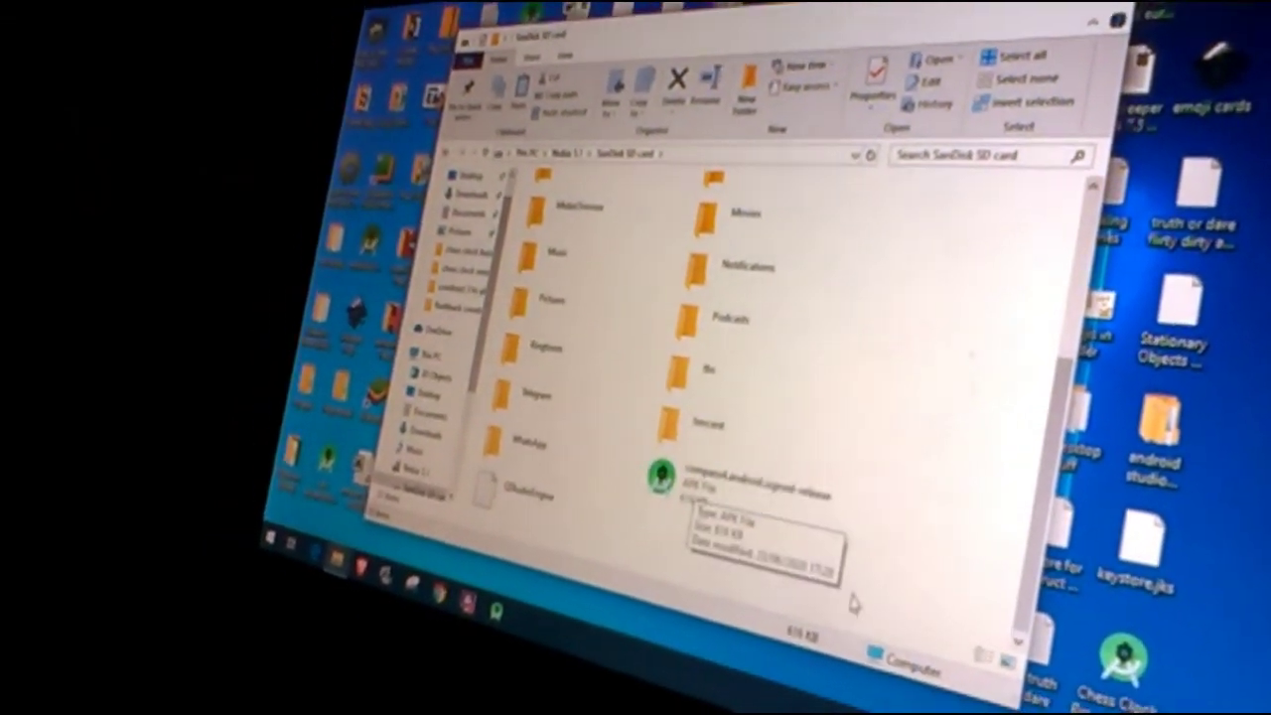
left_click(1107, 667)
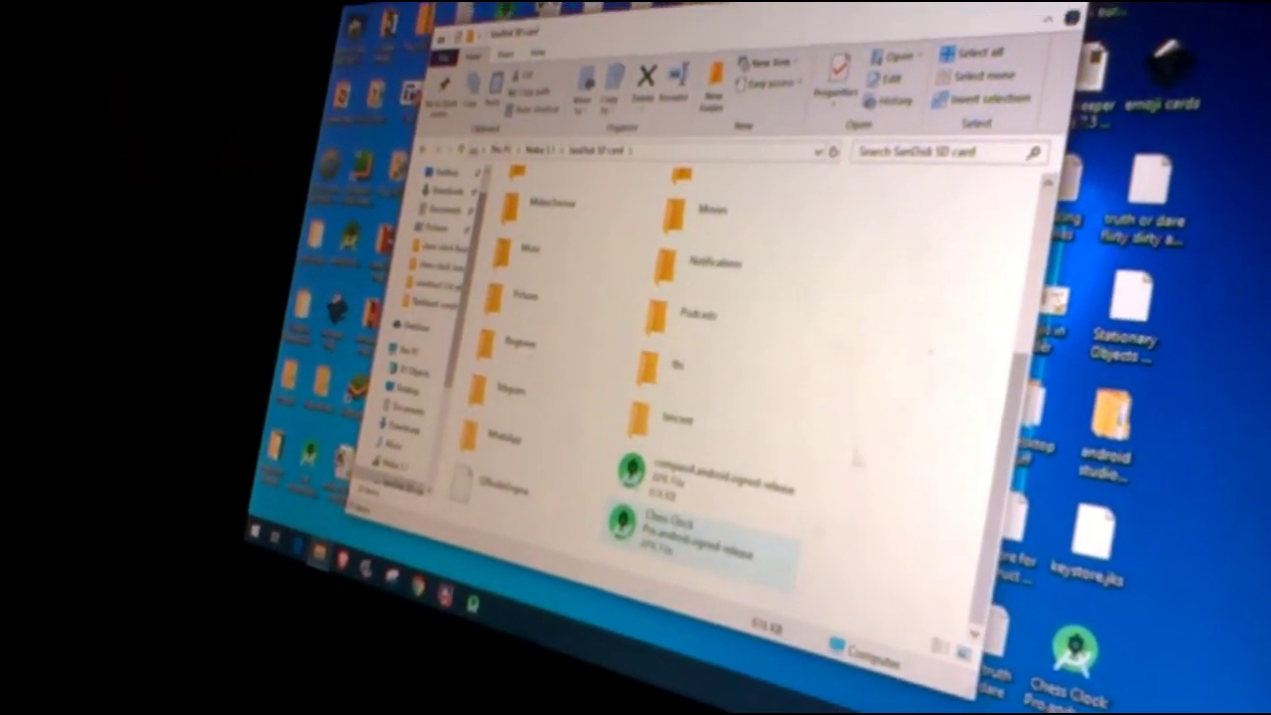
left_click(1087, 12)
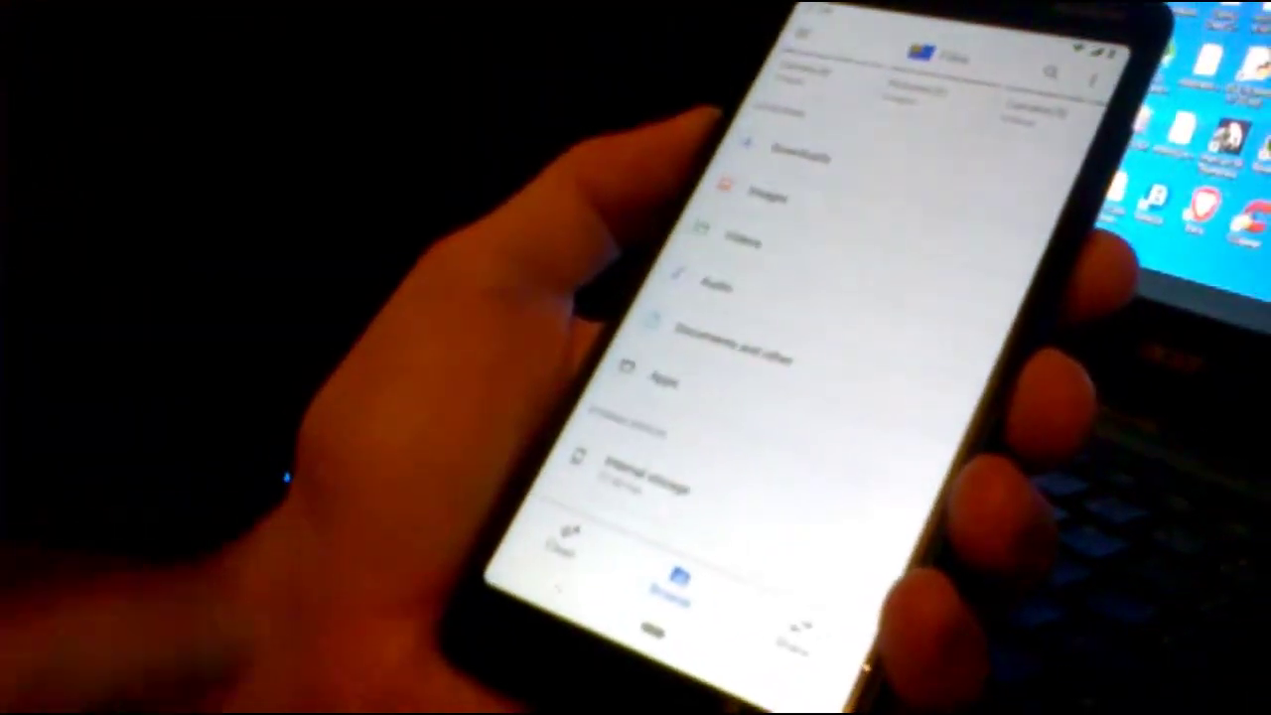
Install the Chess Clock Pro APK from Files > Apps via Package installer, choosing Install anyway and Don't send
left_click(657, 376)
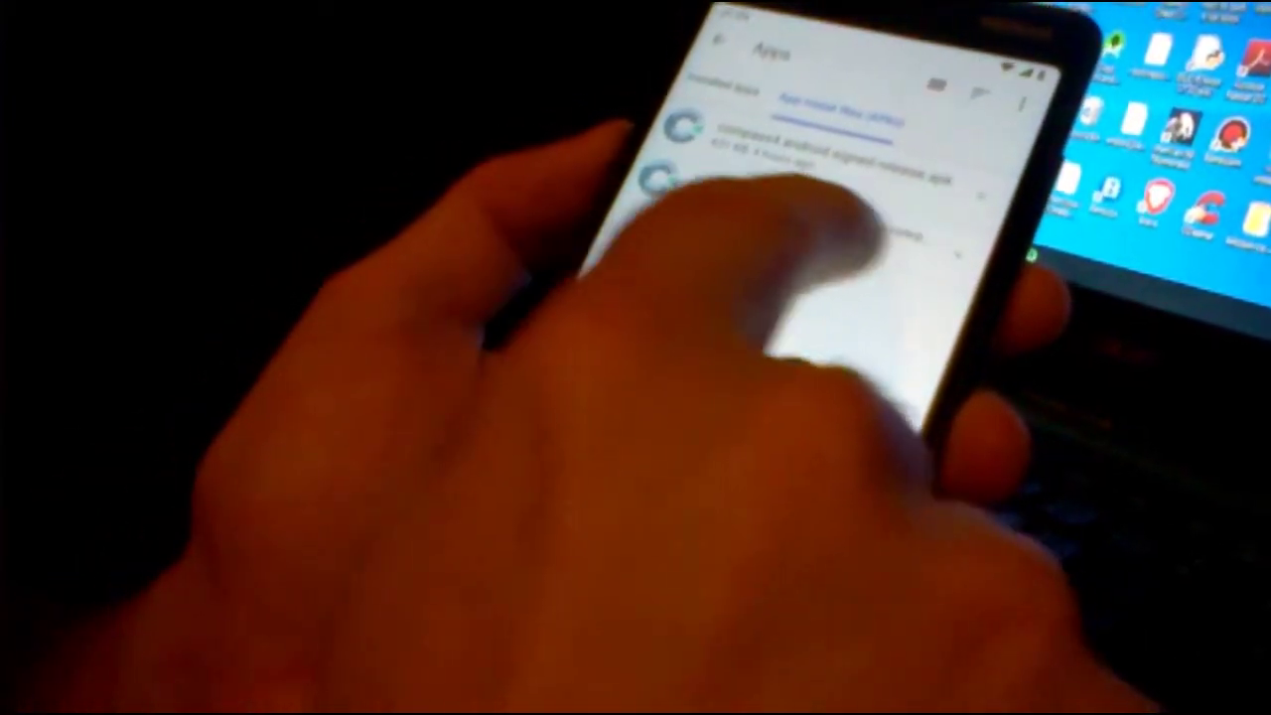
left_click(968, 203)
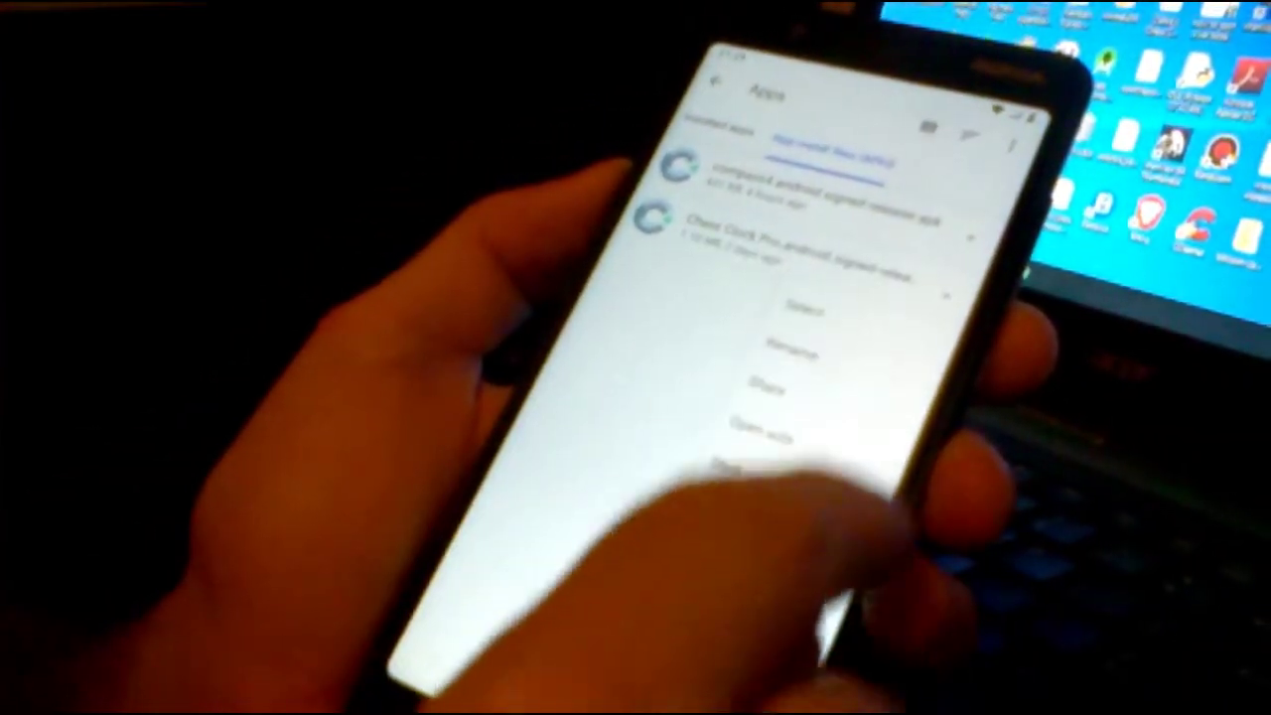
left_click(799, 437)
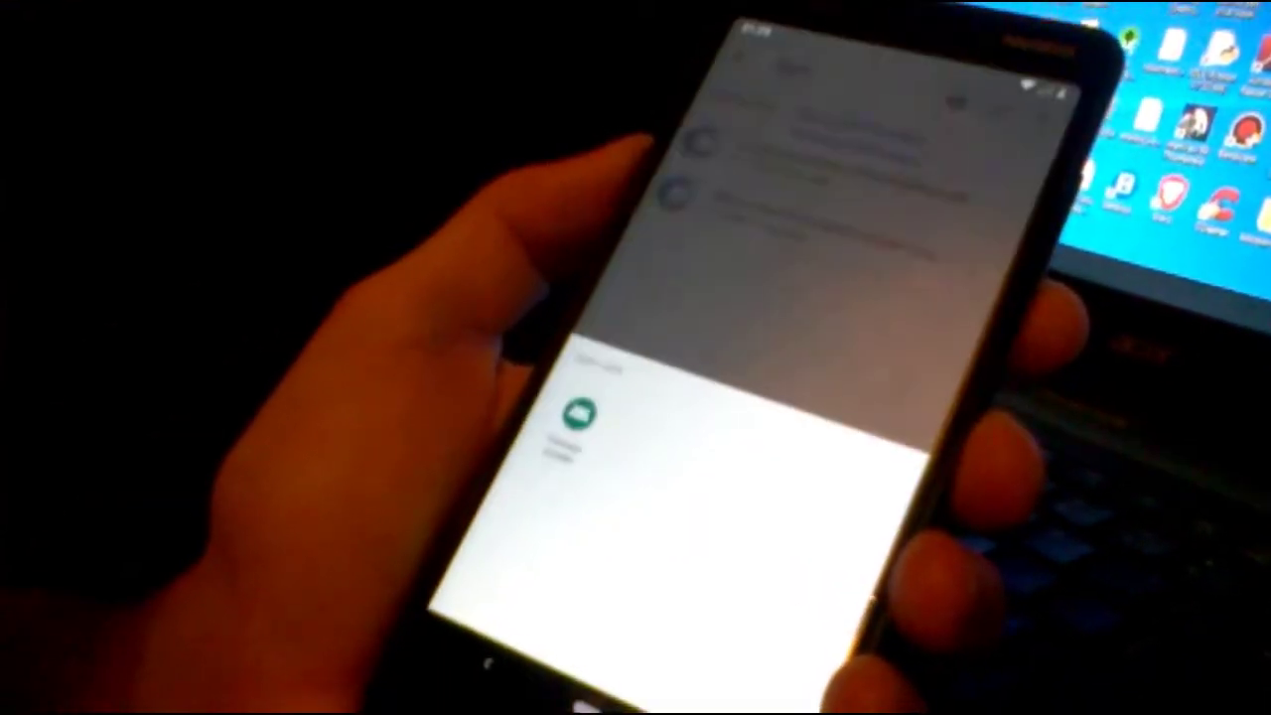
left_click(588, 401)
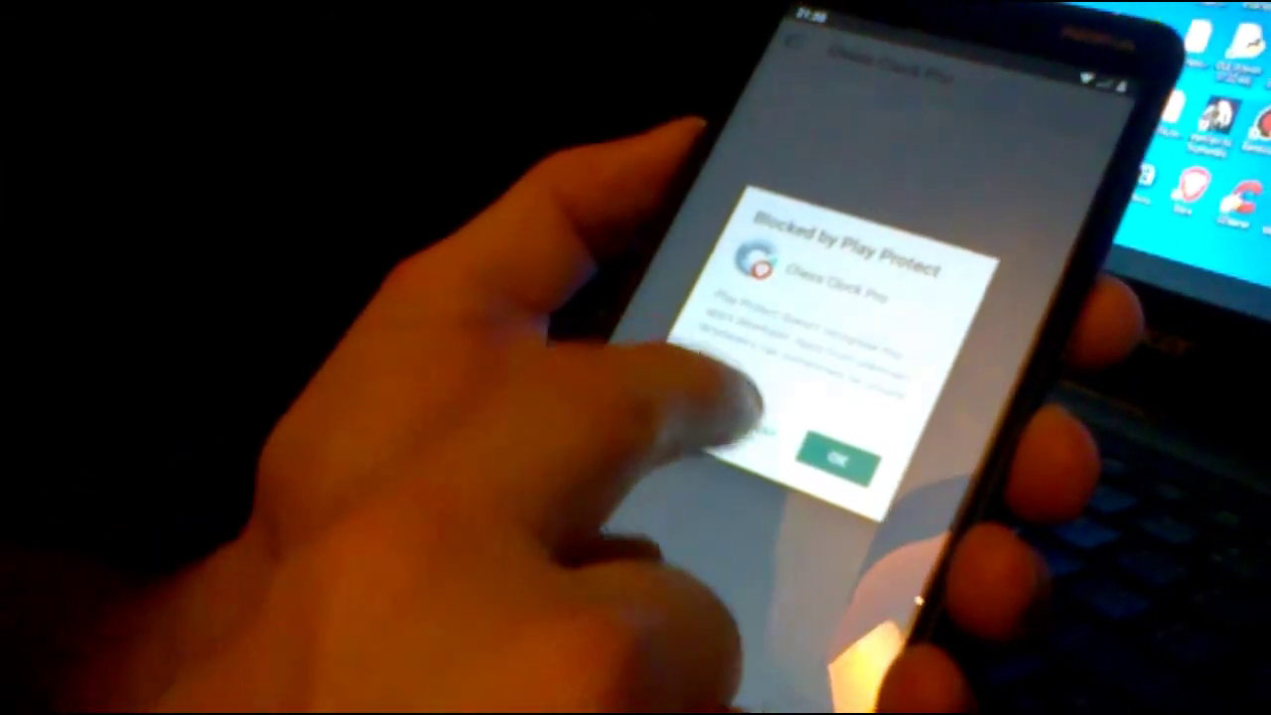
left_click(728, 417)
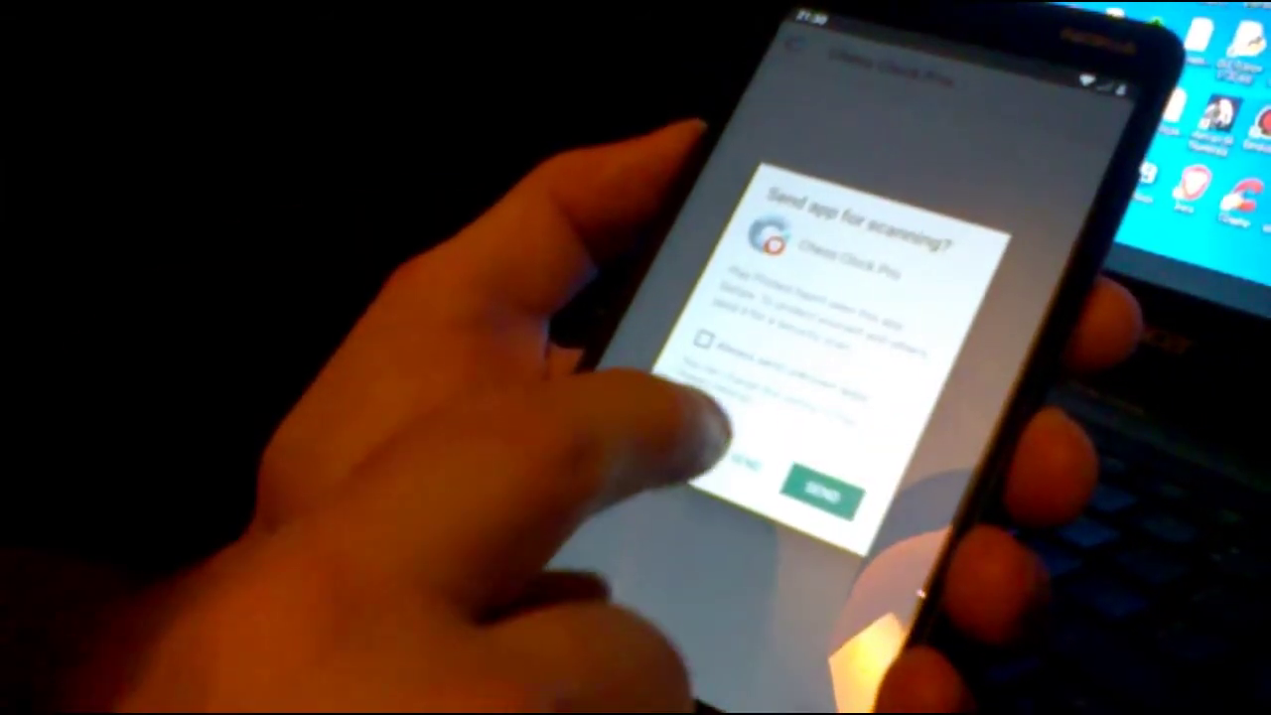
left_click(721, 455)
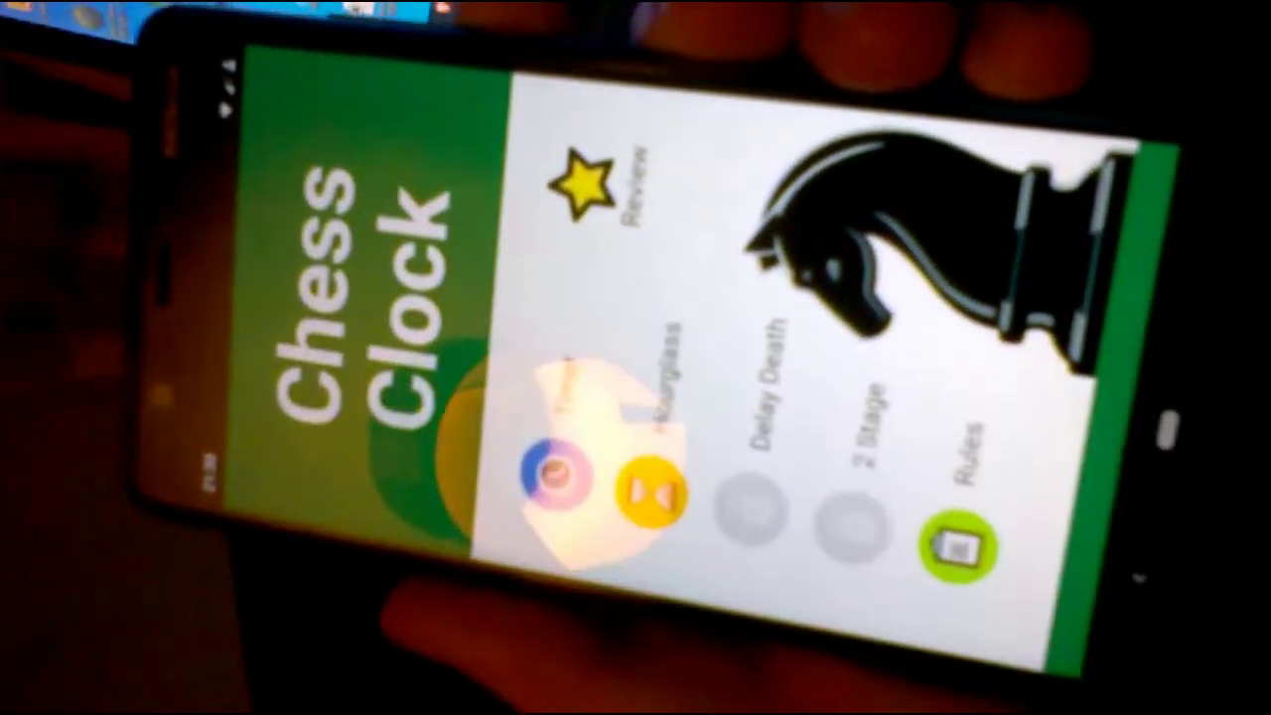
Run and pause a 5-minute Timer game, then return from Hourglass setup to the main menu
left_click(504, 405)
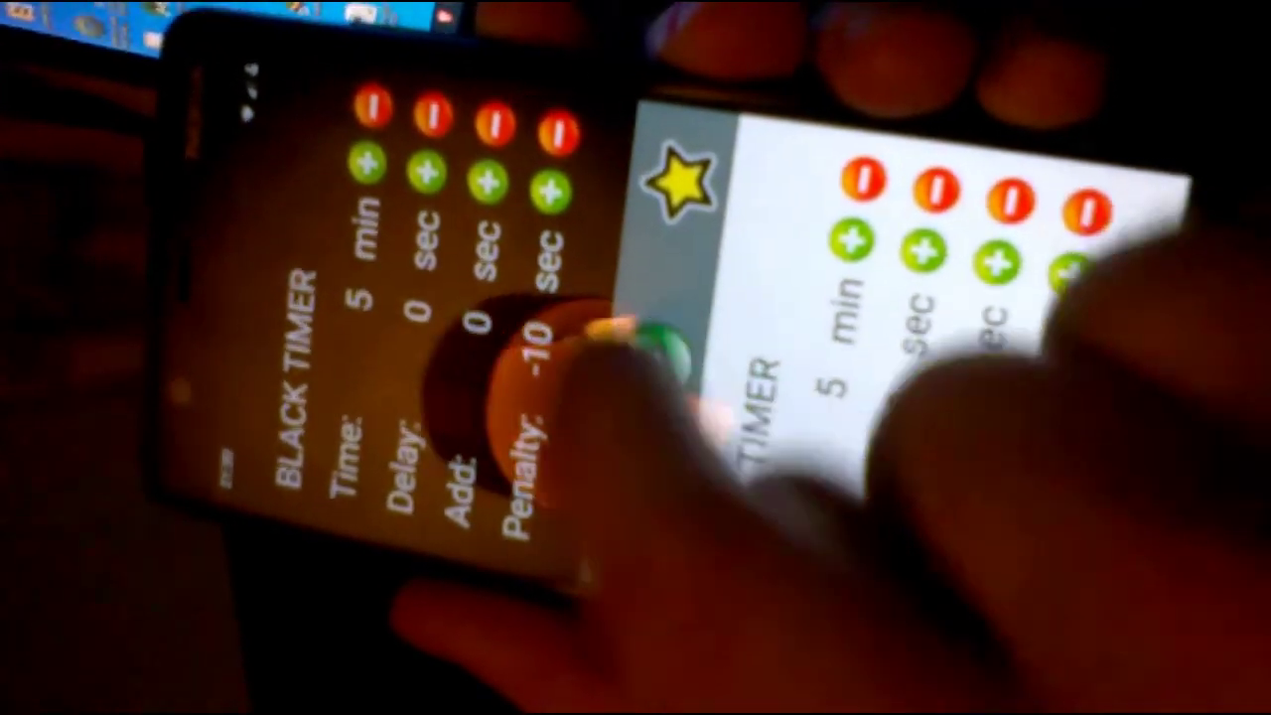
left_click(670, 353)
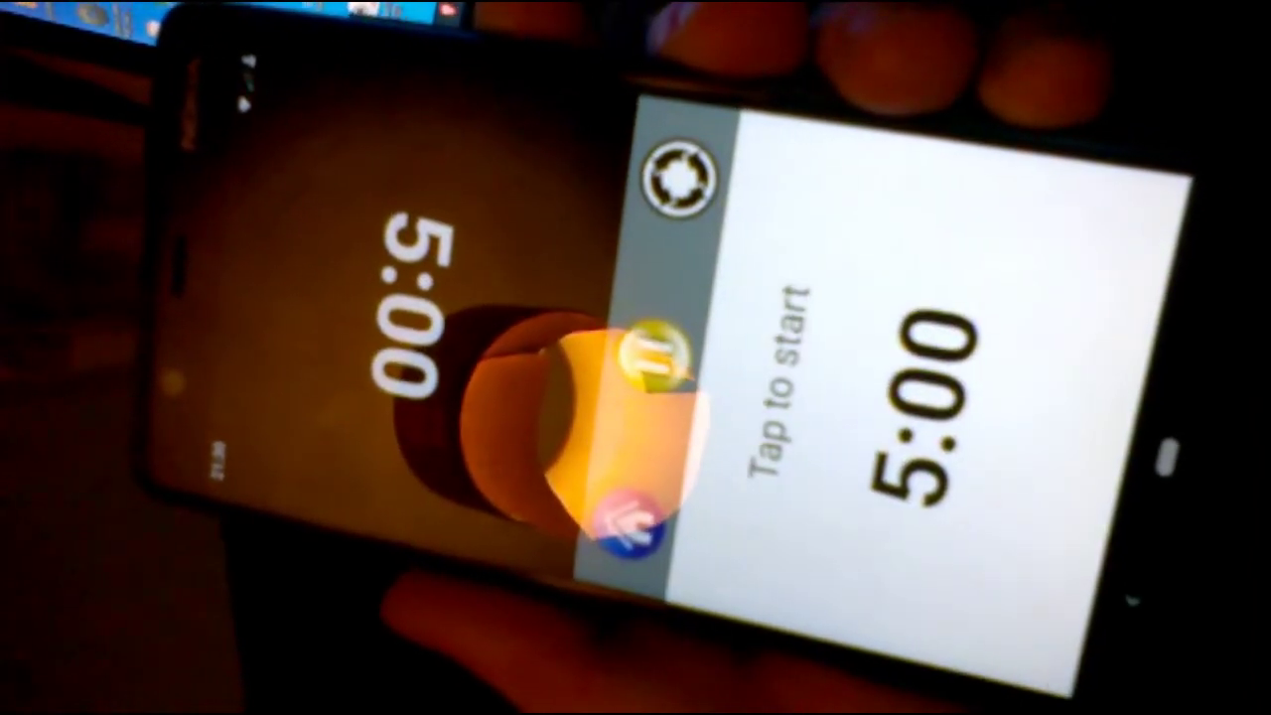
left_click(843, 427)
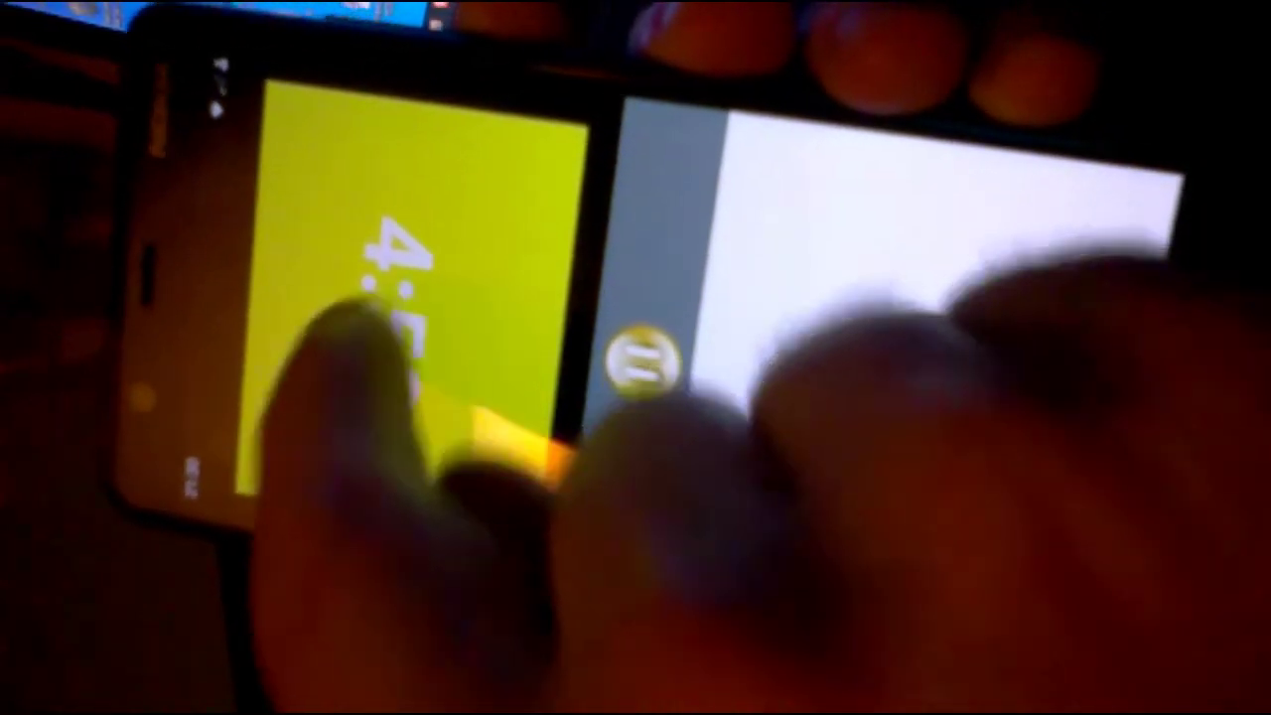
left_click(427, 407)
left_click(978, 536)
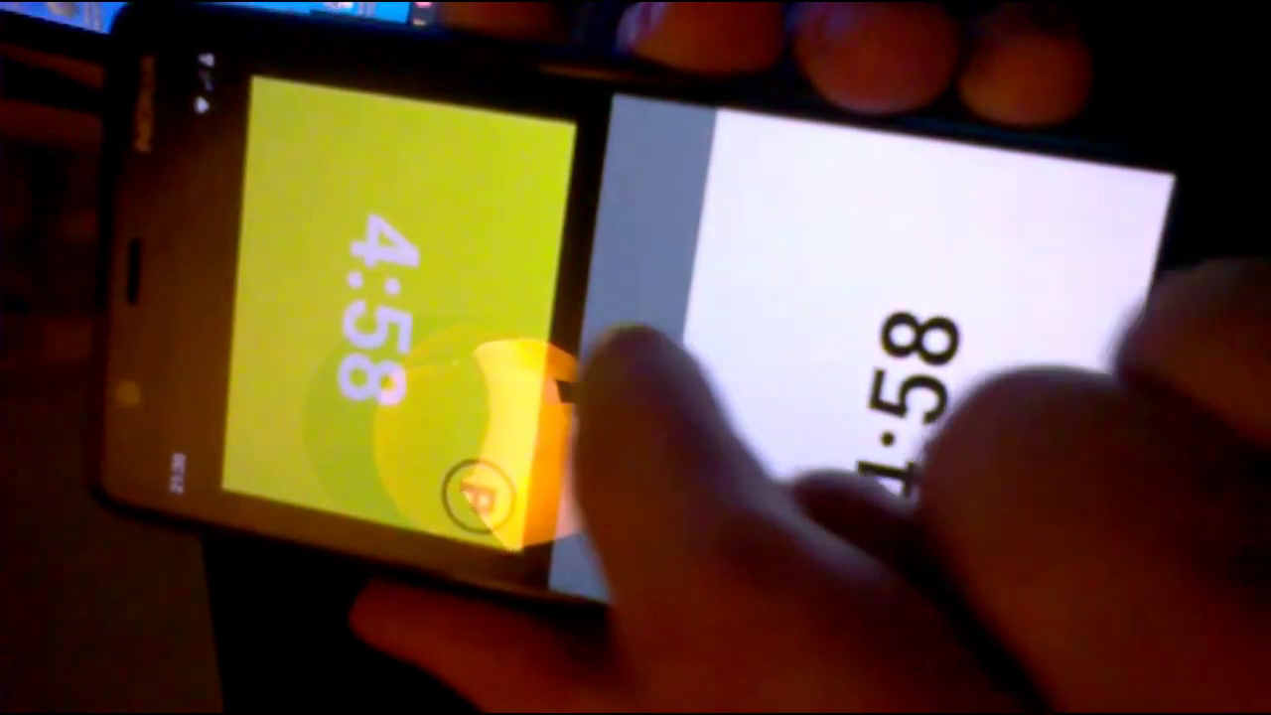
left_click(640, 347)
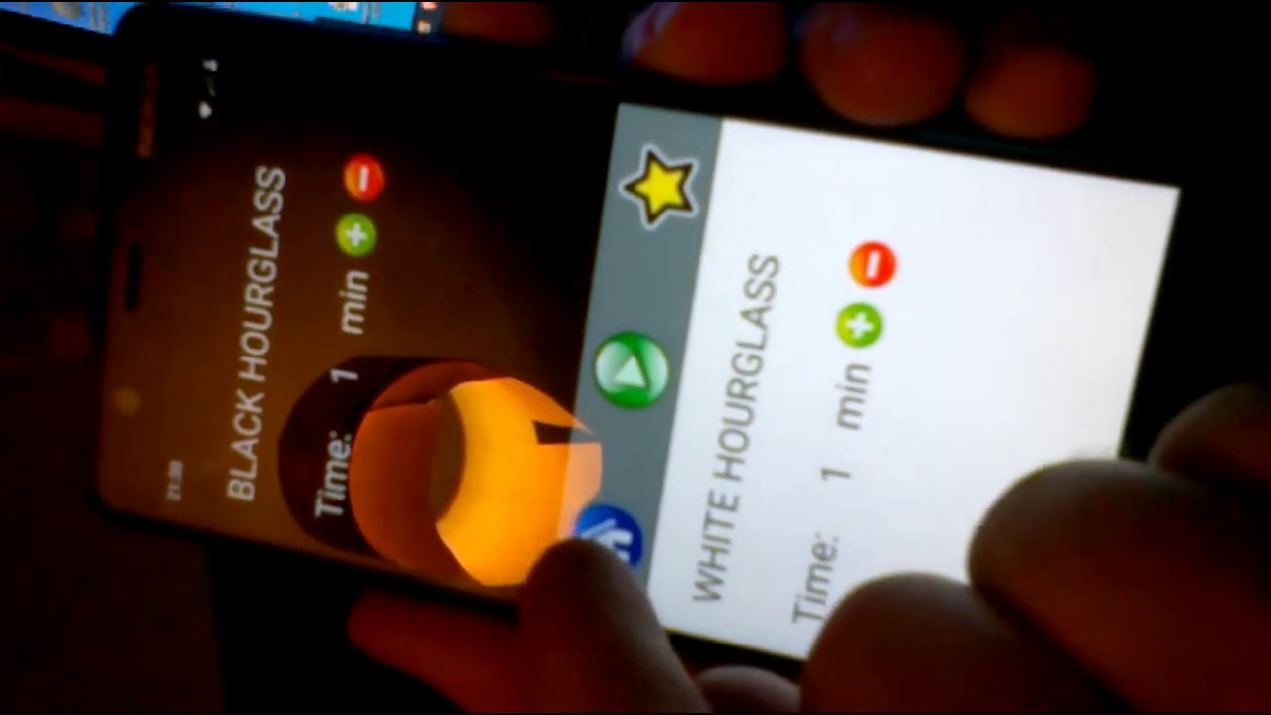
left_click(611, 536)
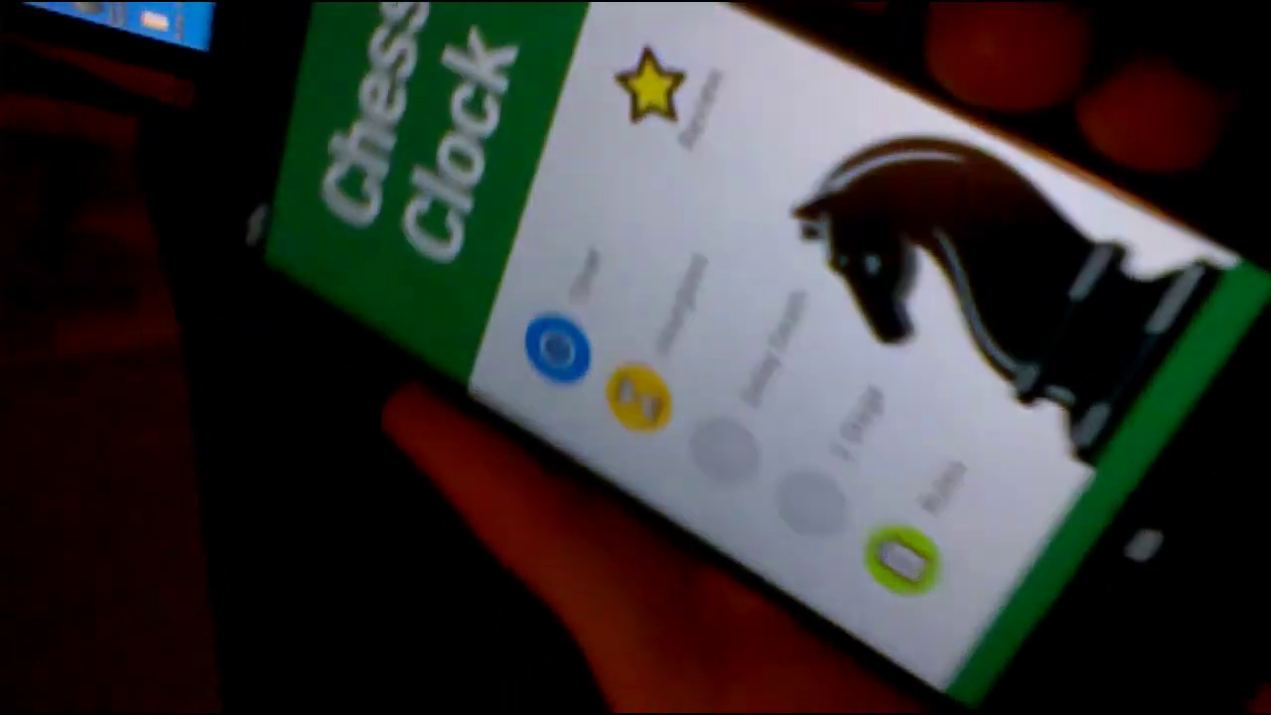